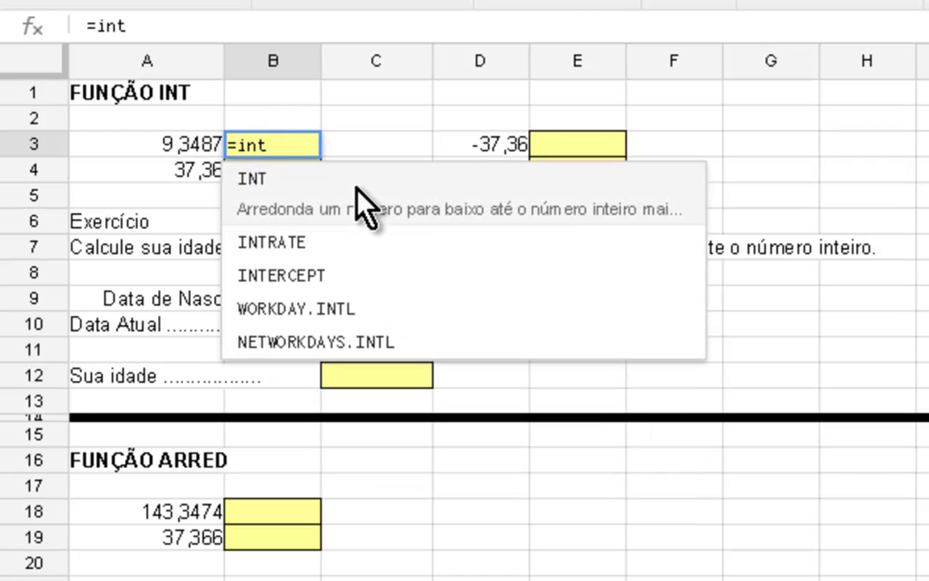
# Complete the INT formula in cell B3 with A3 as its argument and check the entered formula
pyautogui.write('(')
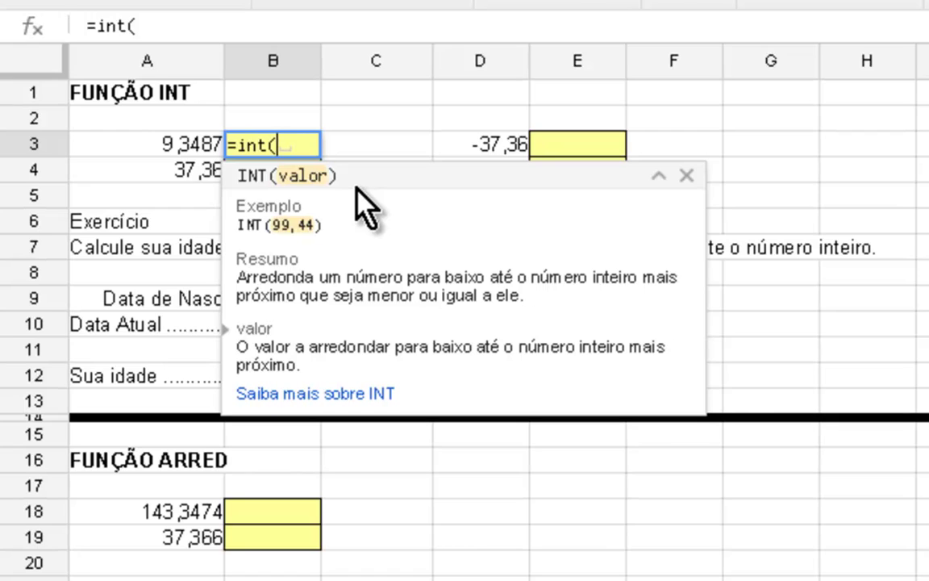
pyautogui.press('Left')
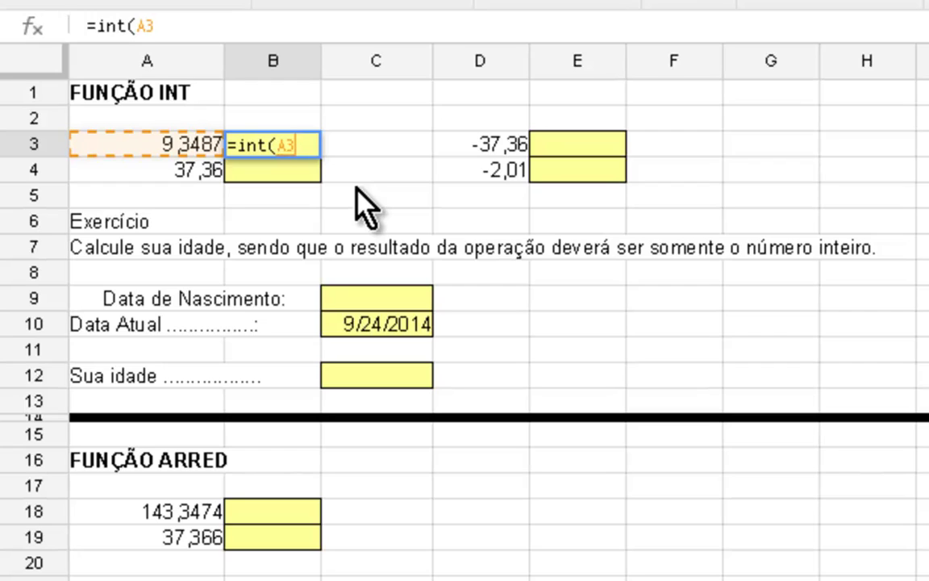
pyautogui.press('Return')
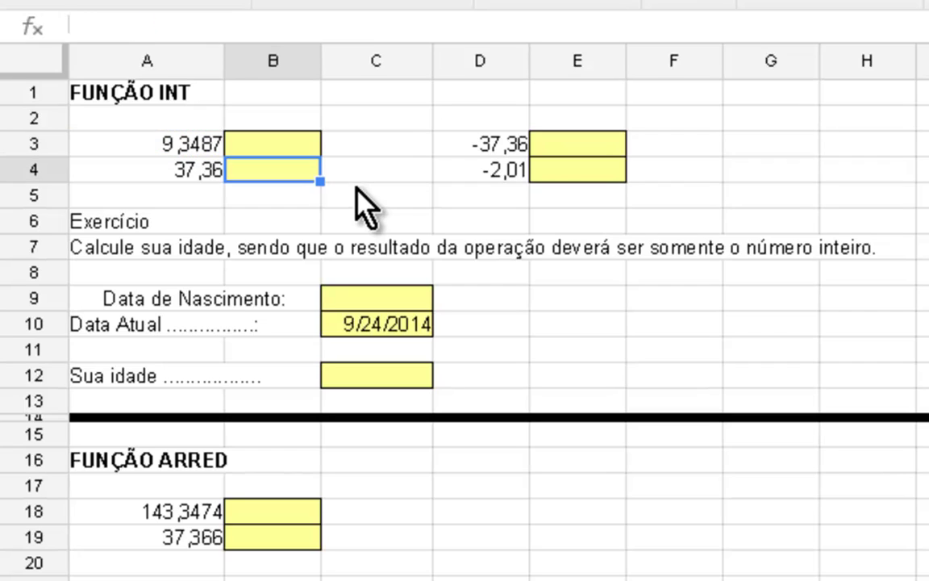
pyautogui.click(287, 135)
pyautogui.click(365, 1)
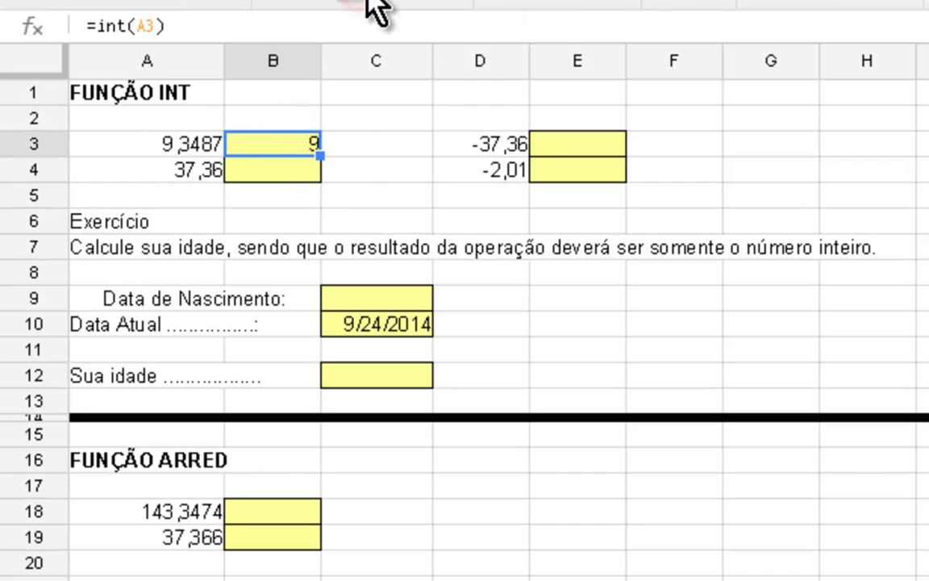
# Enter an INT formula in cell B4 that rounds the value of A4 down to an integer
pyautogui.click(303, 175)
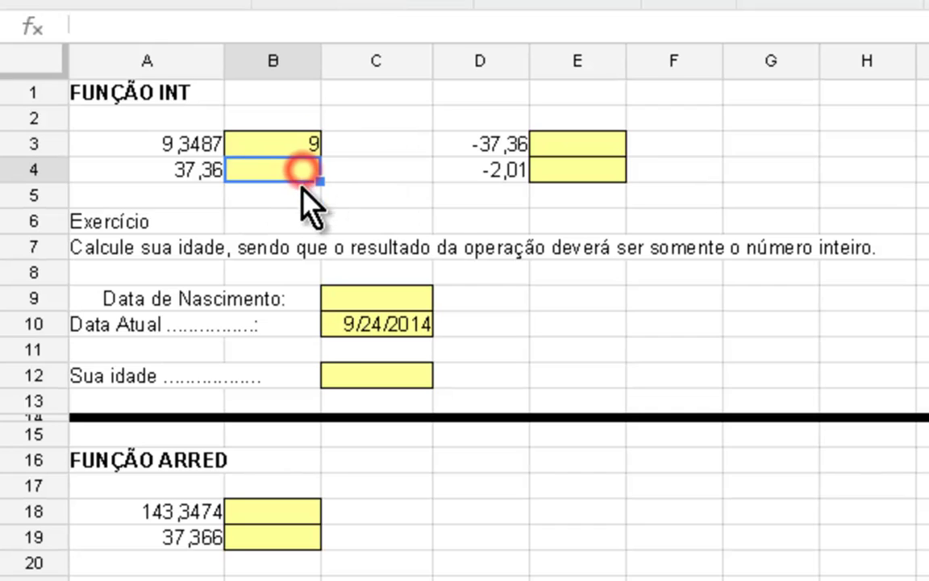
pyautogui.write('=int(')
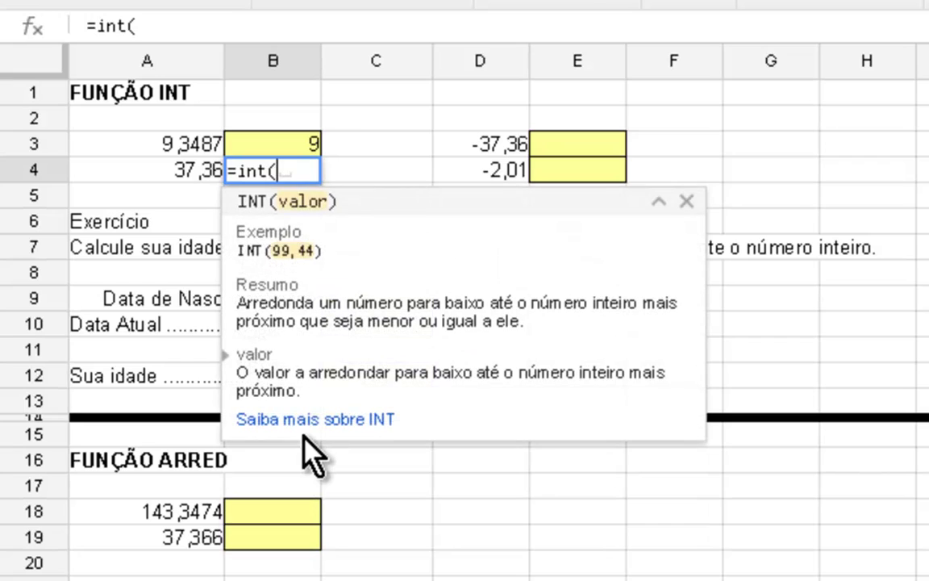
pyautogui.press('Left')
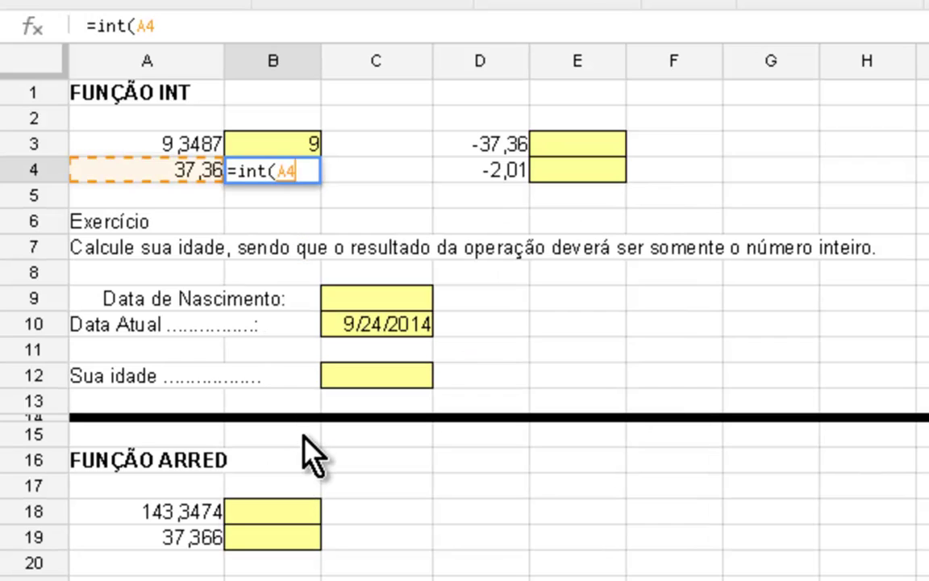
pyautogui.press('Return')
pyautogui.press('Up')
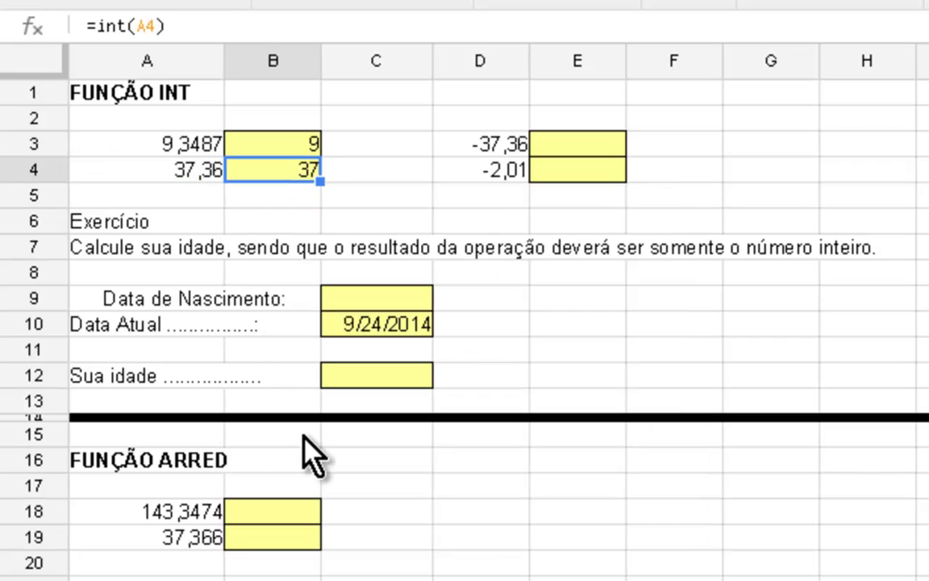
# Enter an INT formula in cell E3 that rounds the negative value in D3 down to an integer
pyautogui.press('Right')
pyautogui.press('Right')
pyautogui.press('Right')
pyautogui.press('Up')
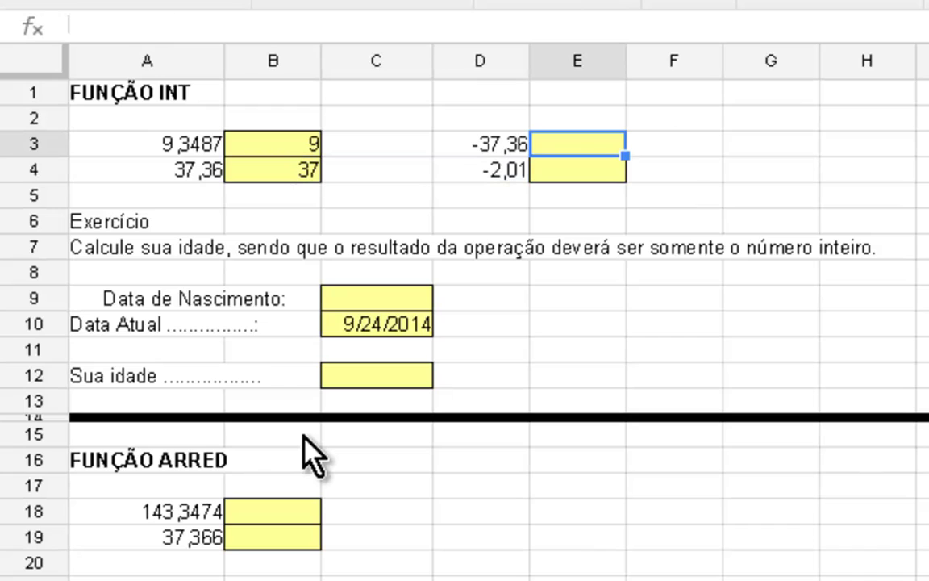
pyautogui.write('=int(')
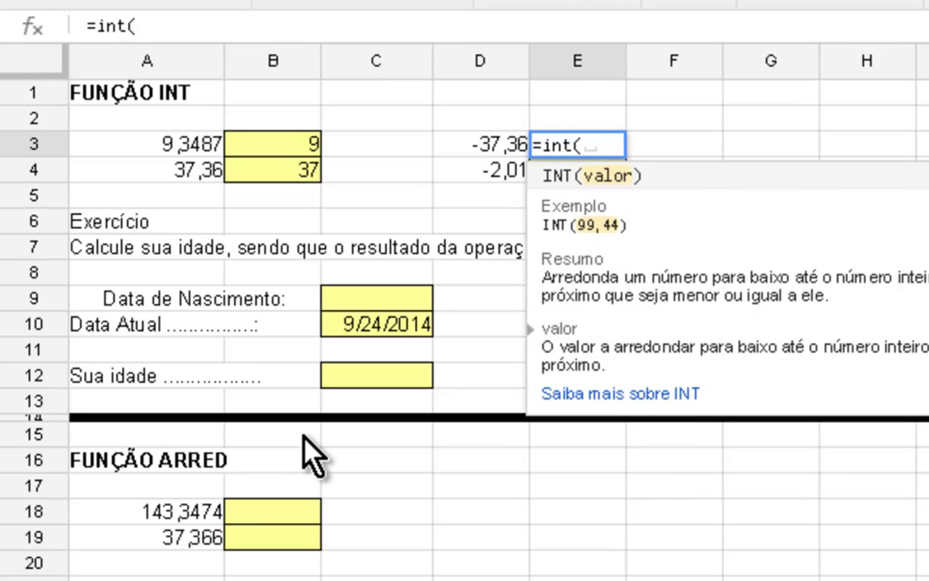
pyautogui.press('Left')
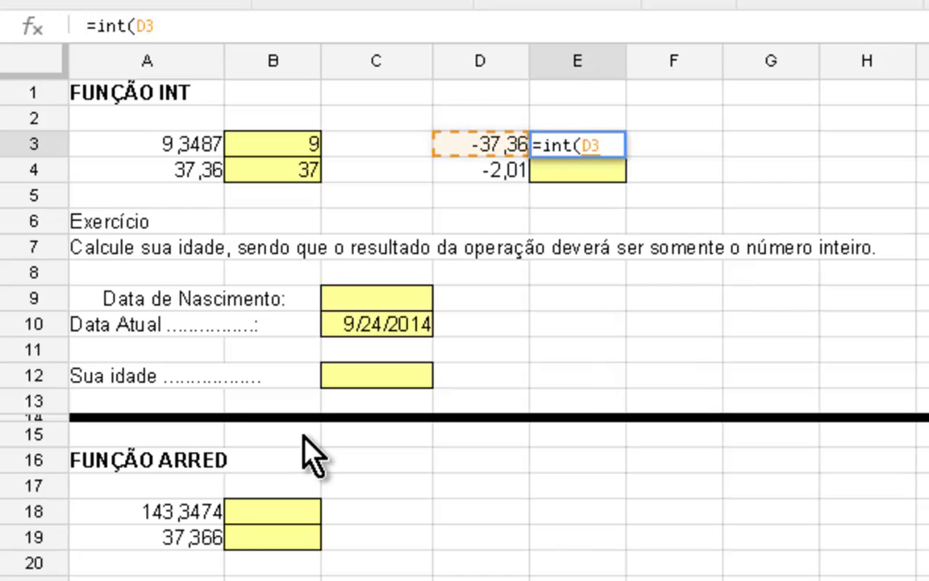
pyautogui.press('Return')
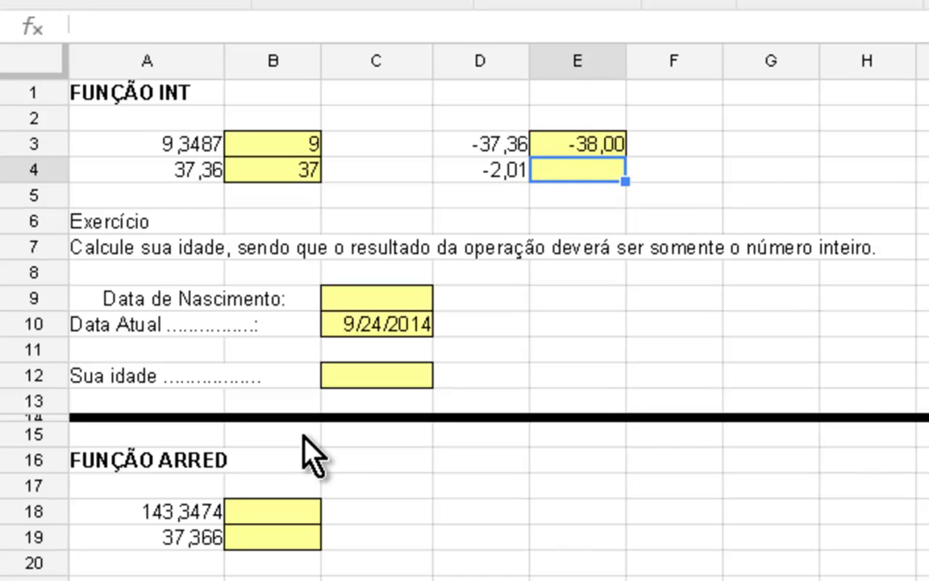
# Enter an INT formula in cell E4 with D4 as its argument
pyautogui.write('=')
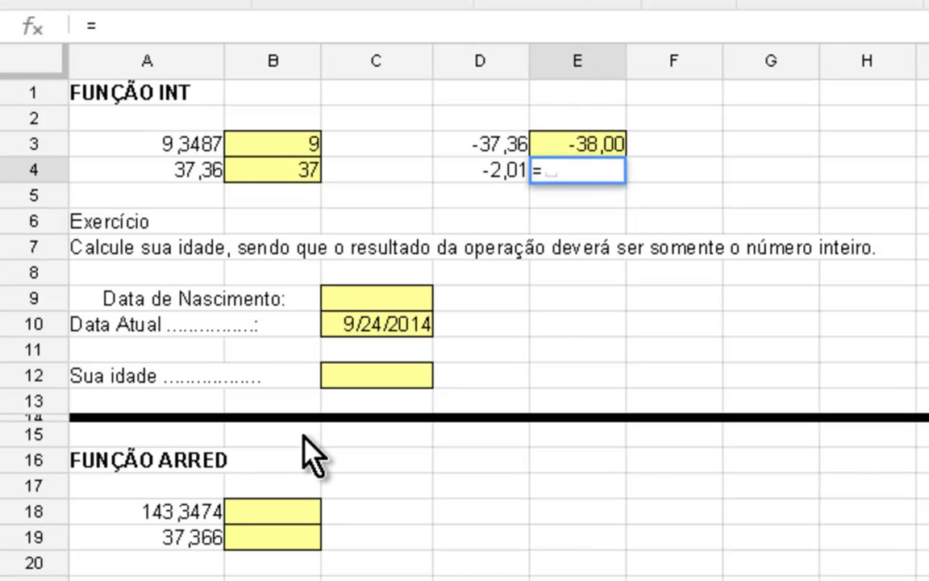
pyautogui.write('int(')
pyautogui.press('Left')
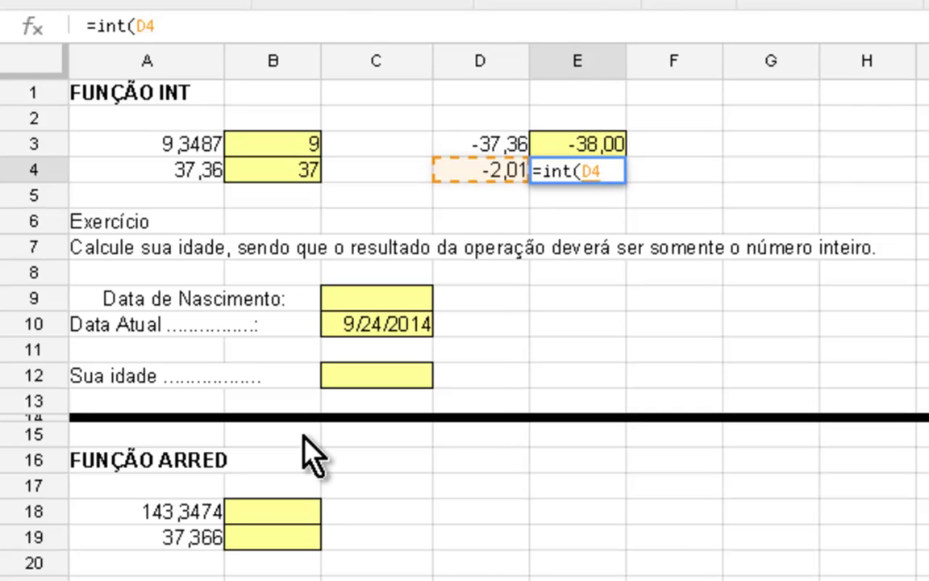
pyautogui.press('Return')
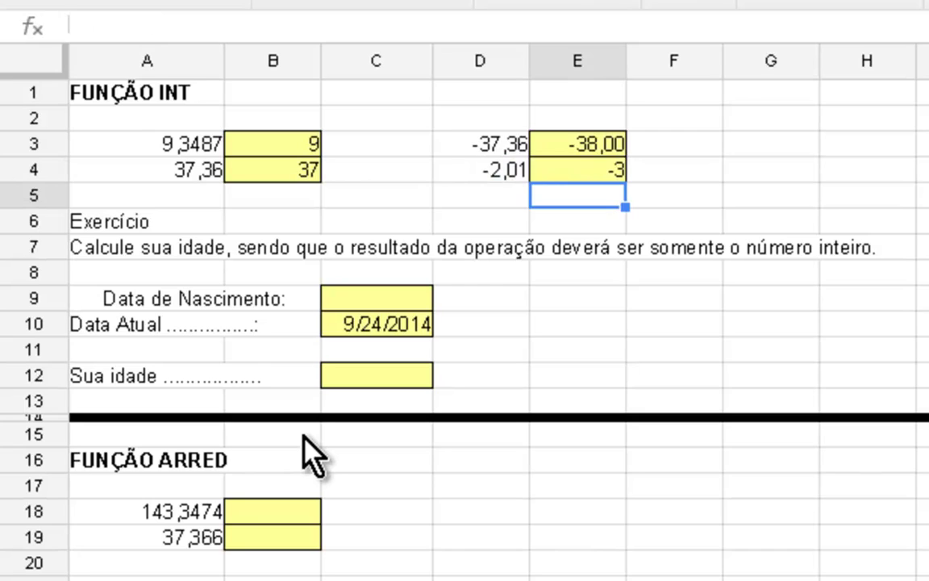
# Enter the date of birth in cell C9, beside the Data de Nascimento label
pyautogui.press('Down')
pyautogui.press('Down')
pyautogui.press('Down')
pyautogui.press('Left')
pyautogui.press('Left')
pyautogui.press('Down')
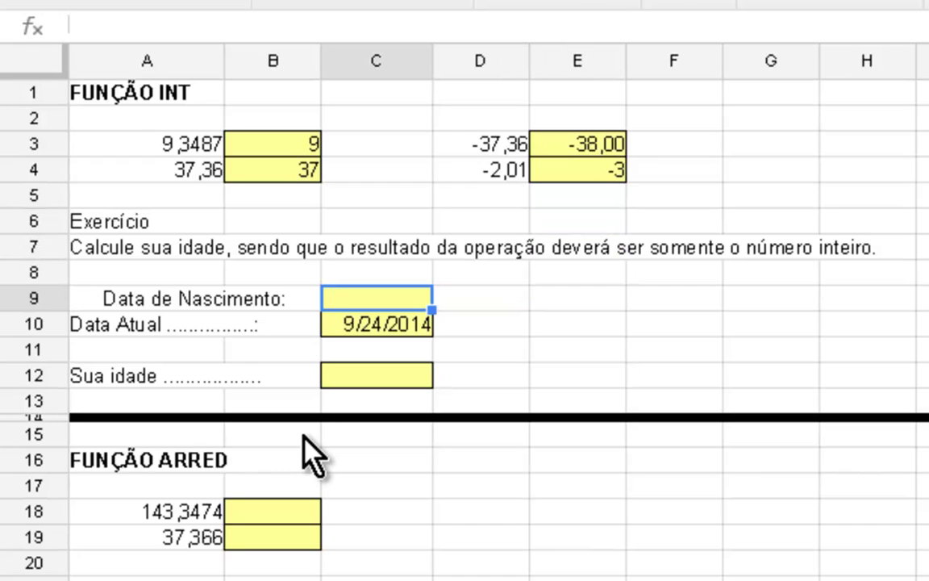
pyautogui.write('11/111')
pyautogui.press('BackSpace')
pyautogui.write('/1972')
pyautogui.press('Return')
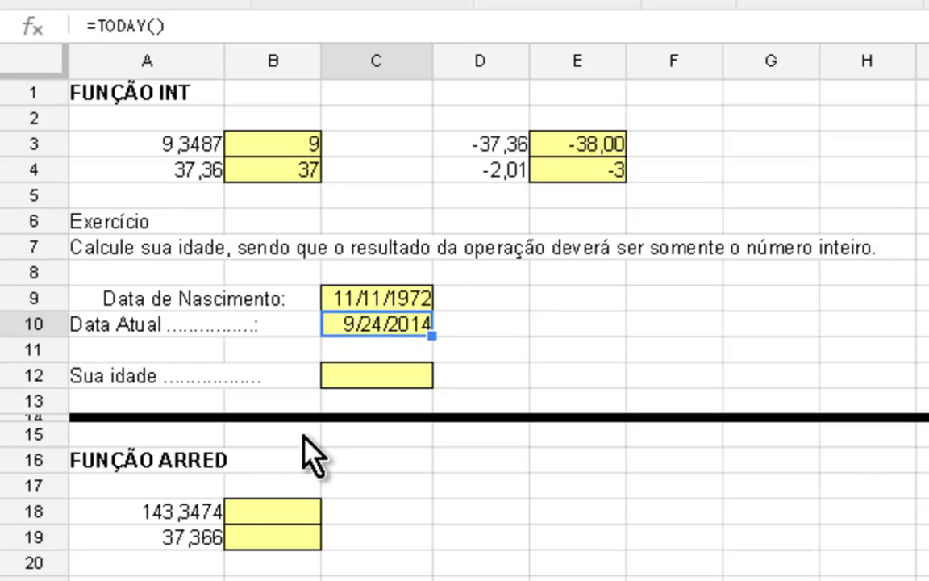
# Apply the custom day/month/year date format (sample 05/08/1930) to cells C9:C10
pyautogui.keyDown('shift'); pyautogui.click(367, 299); pyautogui.keyUp('shift')
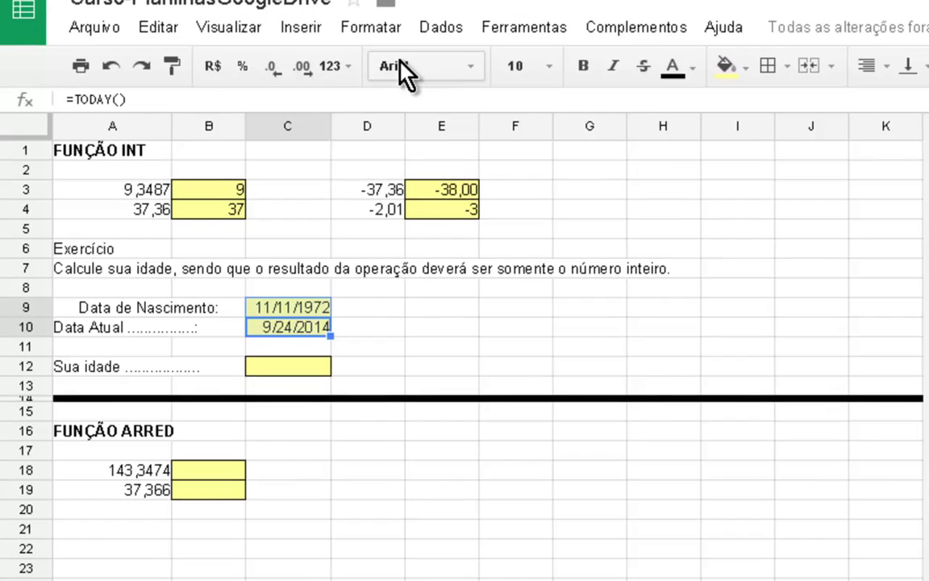
pyautogui.click(376, 27)
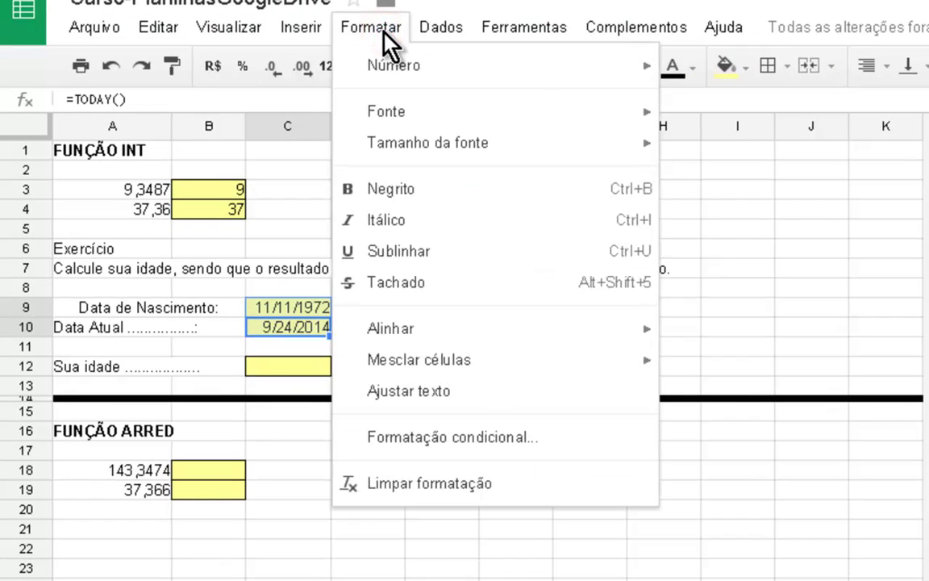
pyautogui.click(456, 68)
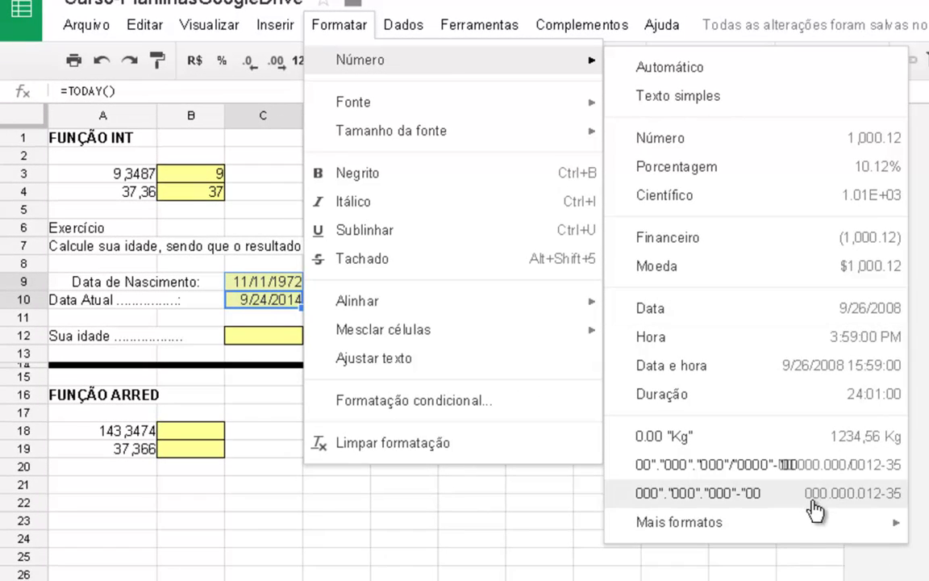
pyautogui.click(798, 526)
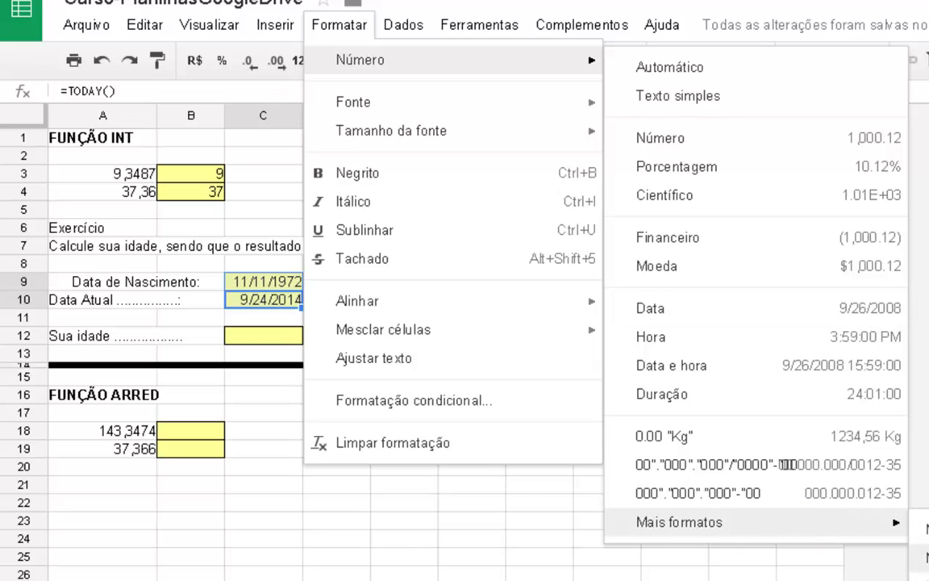
pyautogui.click(923, 557)
pyautogui.scroll(-5, 633, 355)
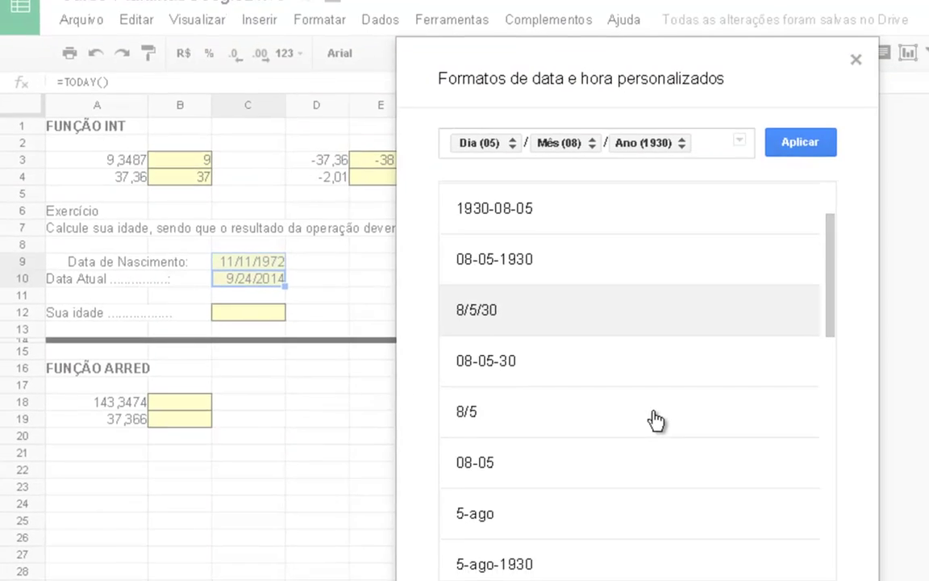
pyautogui.scroll(-4, 698, 451)
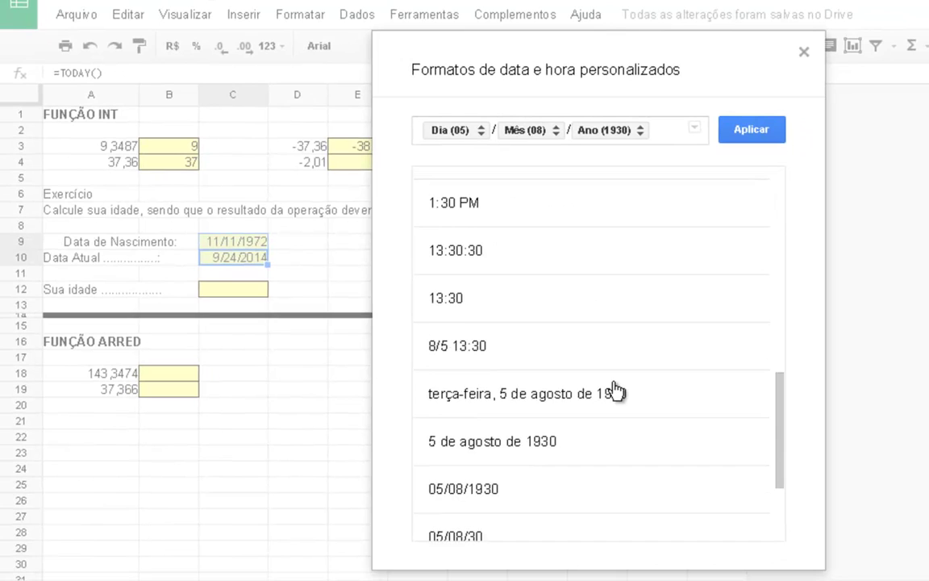
pyautogui.scroll(-3, 615, 385)
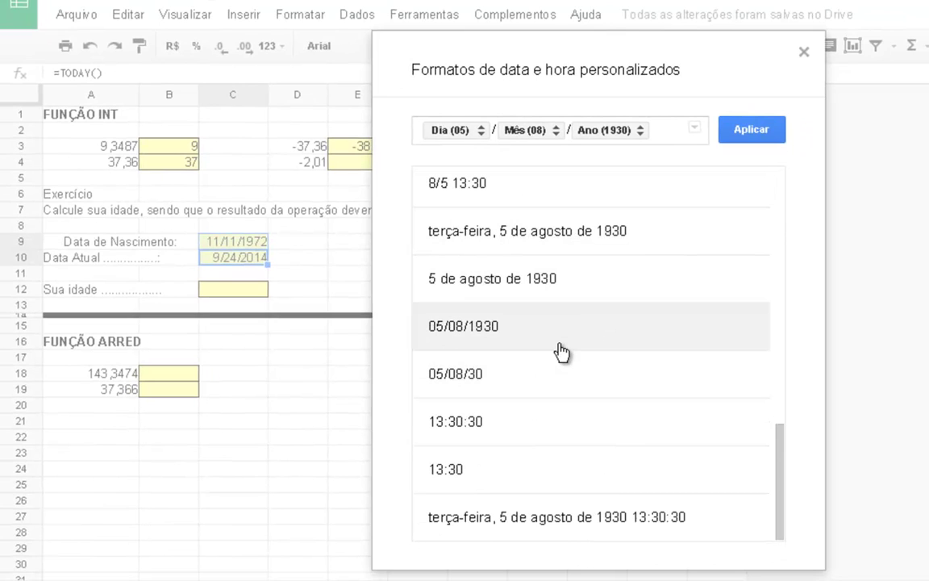
pyautogui.click(534, 331)
pyautogui.click(507, 346)
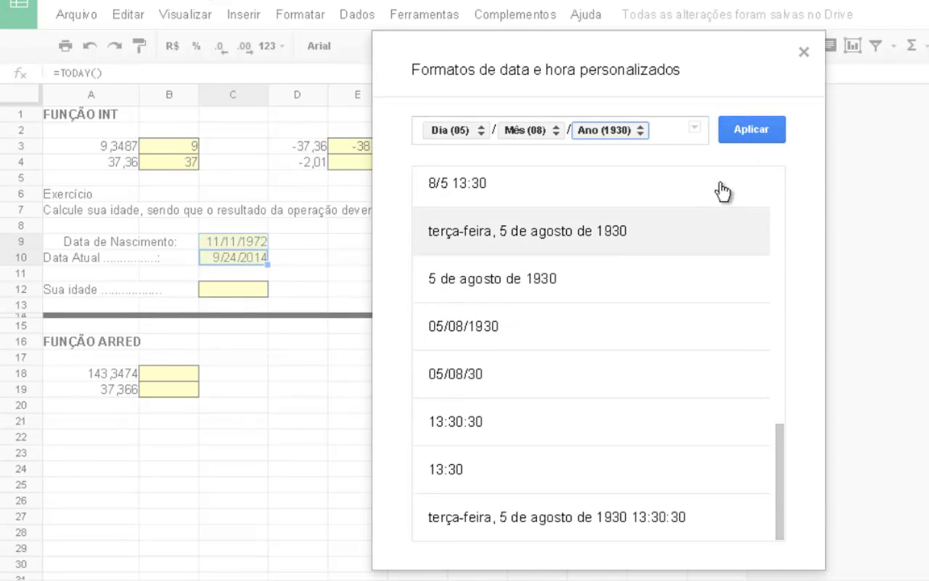
pyautogui.click(747, 130)
pyautogui.click(444, 368)
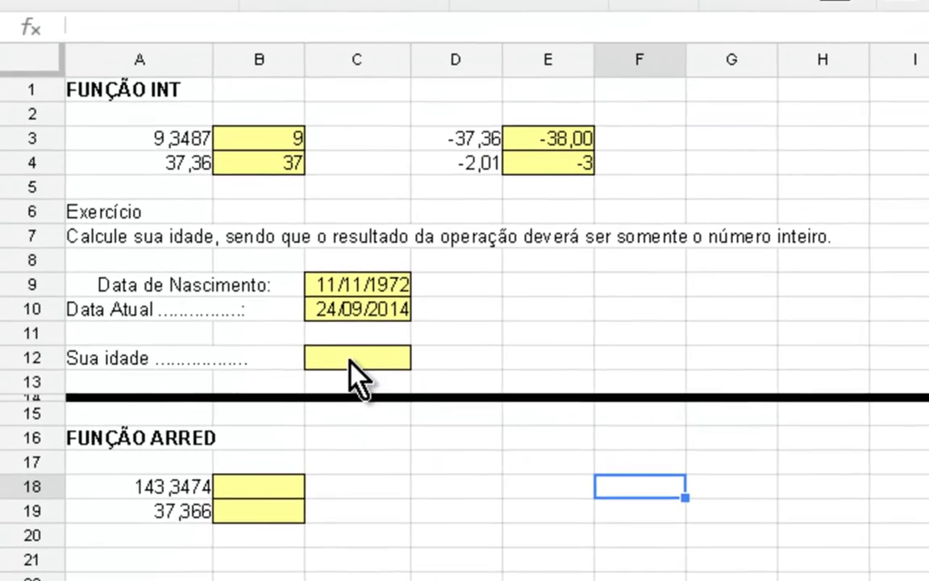
# Enter the formula =C10-C9 in the Sua idade cell C12 to subtract the birth date from the current date
pyautogui.click(243, 287)
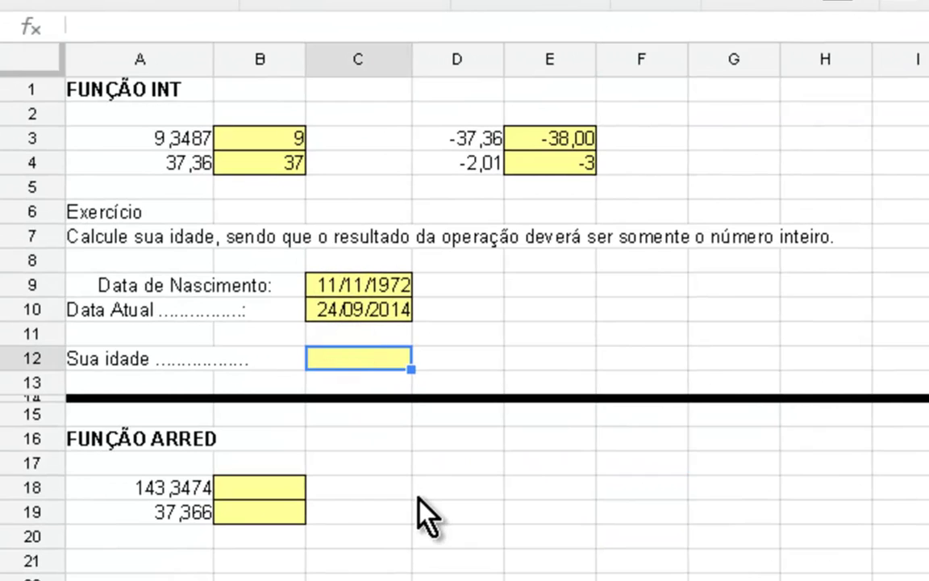
pyautogui.write('=C10')
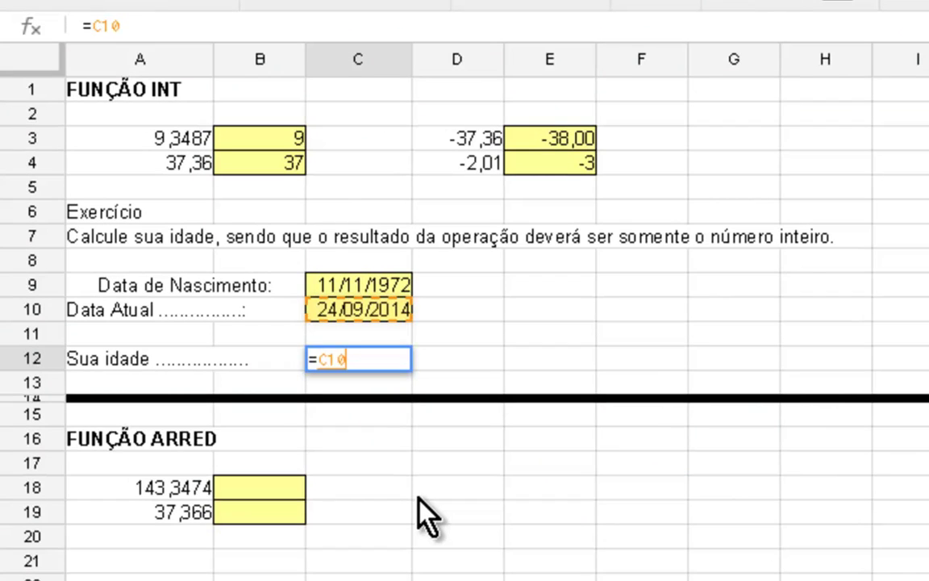
pyautogui.write('-C9')
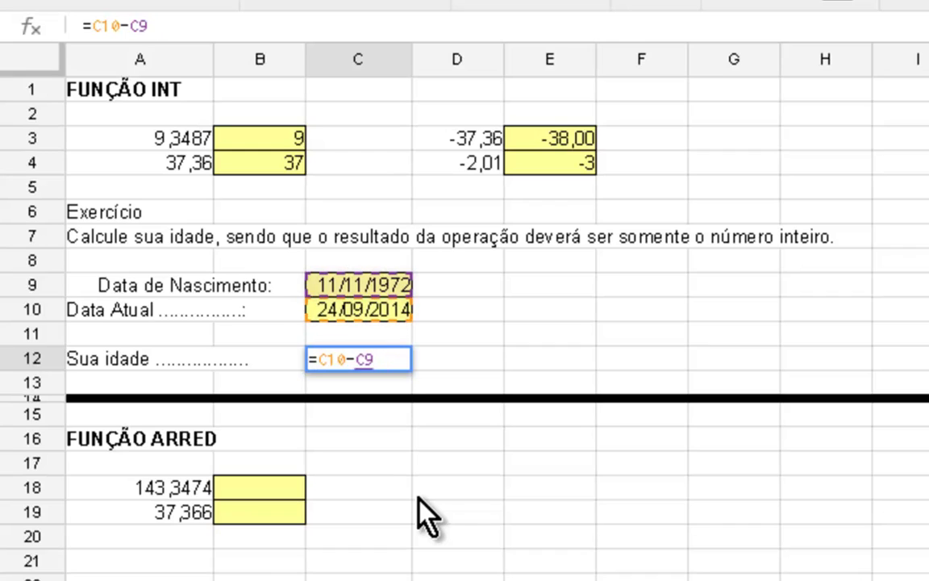
pyautogui.press('Return')
pyautogui.press('Up')
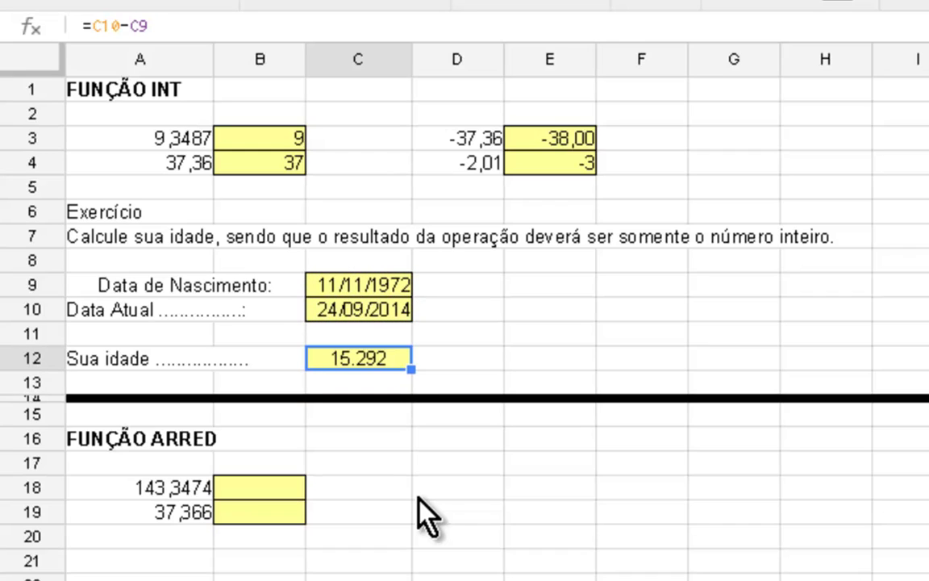
# Change the formula in the Sua idade cell C12 to =int((C10-C9)/365) to return the age in whole years
pyautogui.press('F2')
pyautogui.press('Home')
pyautogui.press('Right')
pyautogui.write('int(')
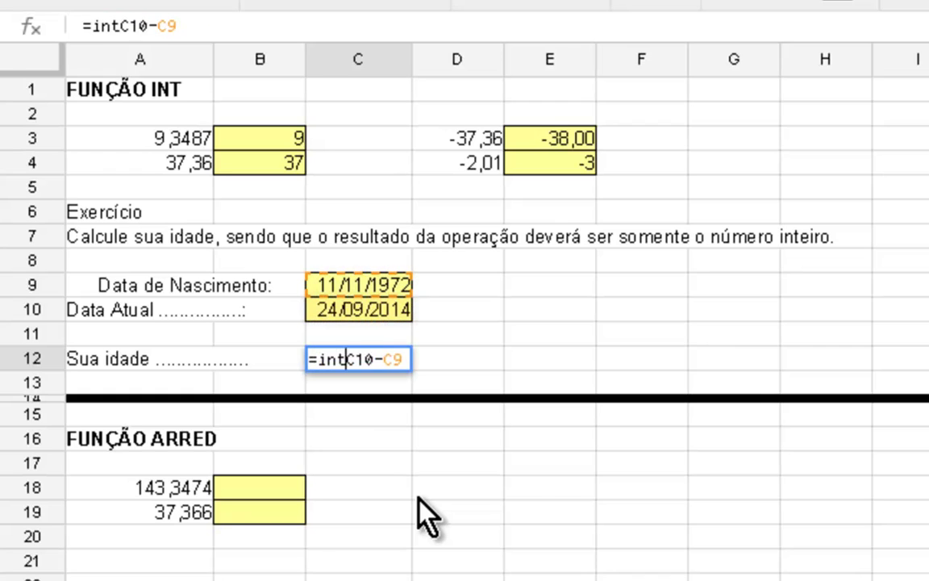
pyautogui.press('Right')
pyautogui.press('Right')
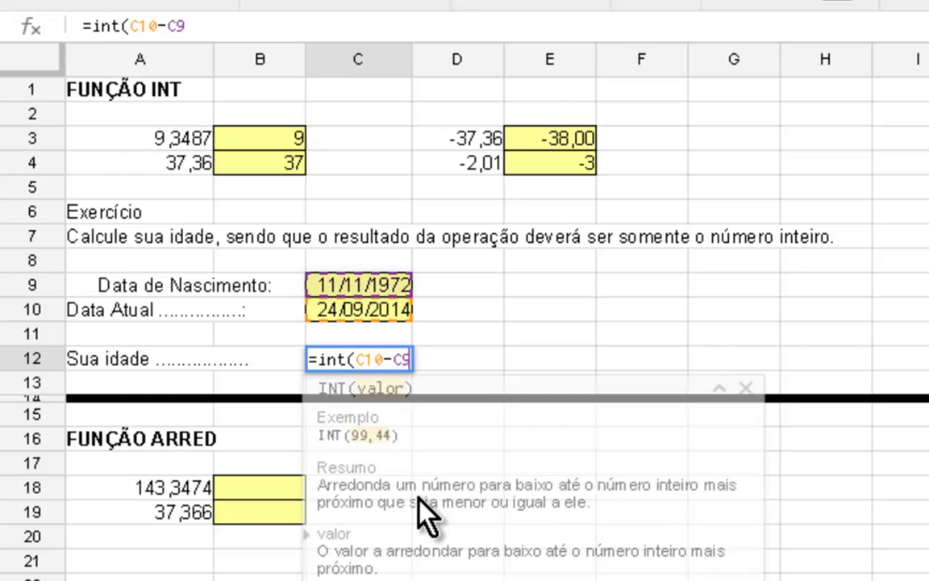
pyautogui.press('Left')
pyautogui.press('Left')
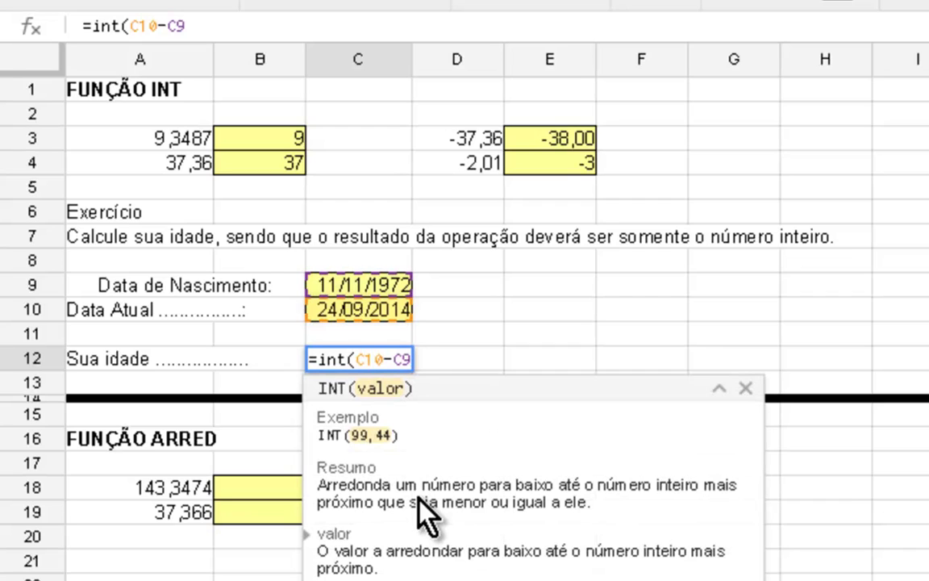
pyautogui.write('(C10-C9)')
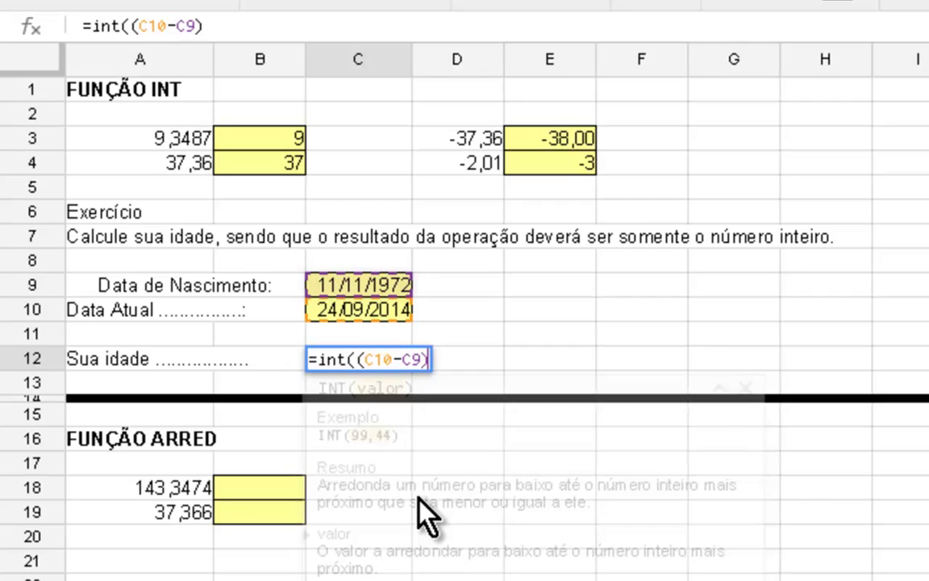
pyautogui.write('/365)')
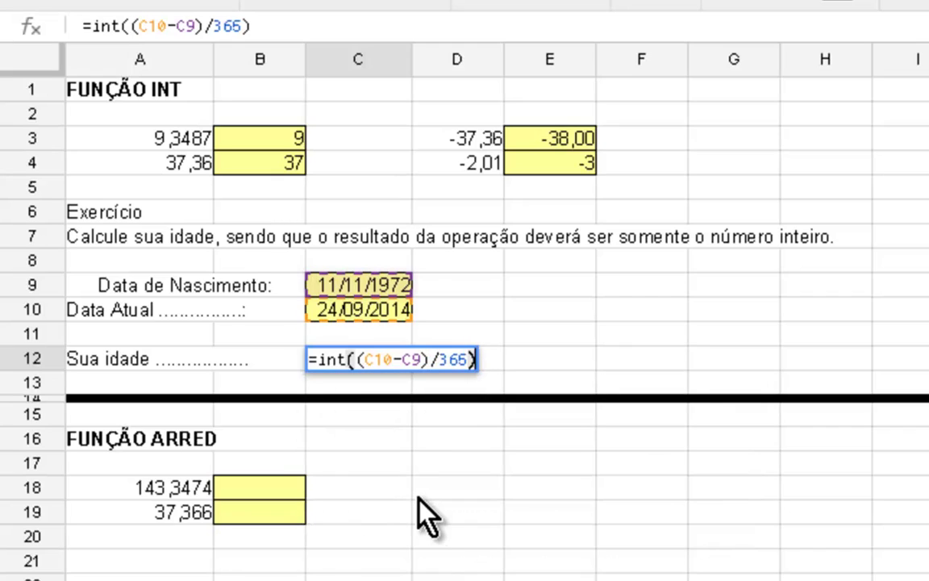
pyautogui.press('Return')
pyautogui.press('Up')
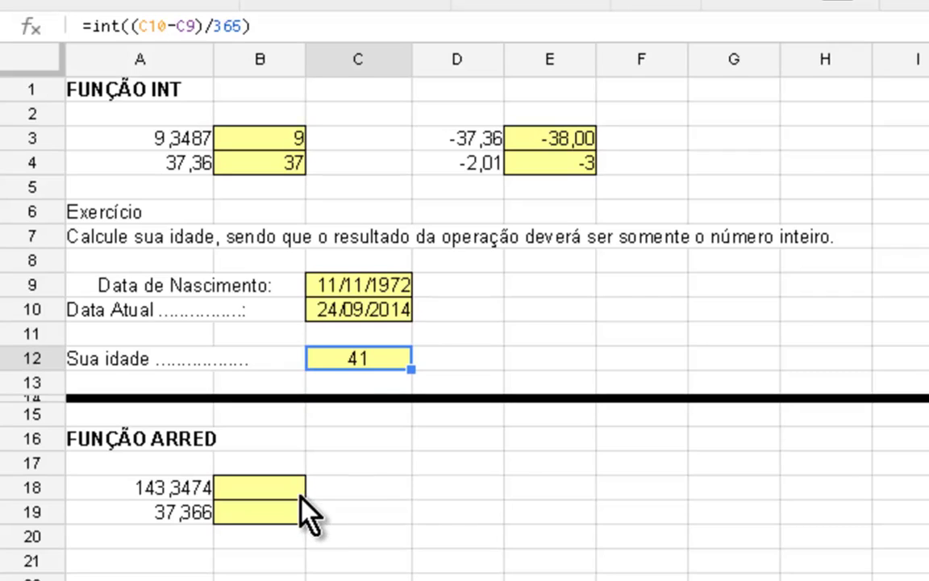
pyautogui.click(523, 464)
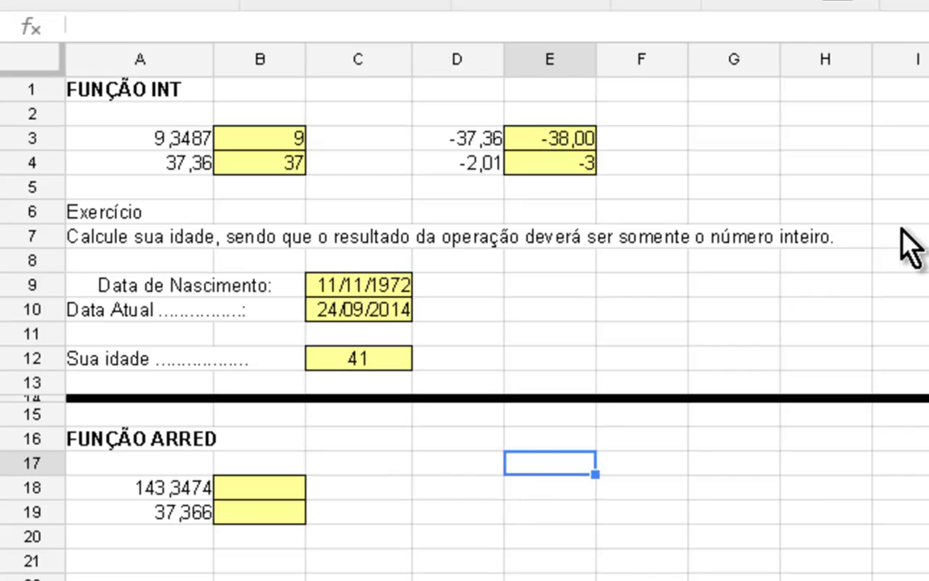
# Copy the cells A3:B4 and paste them into D18:E19 in the FUNÇÃO ARRED section
pyautogui.moveTo(197, 146); pyautogui.dragTo(239, 177)
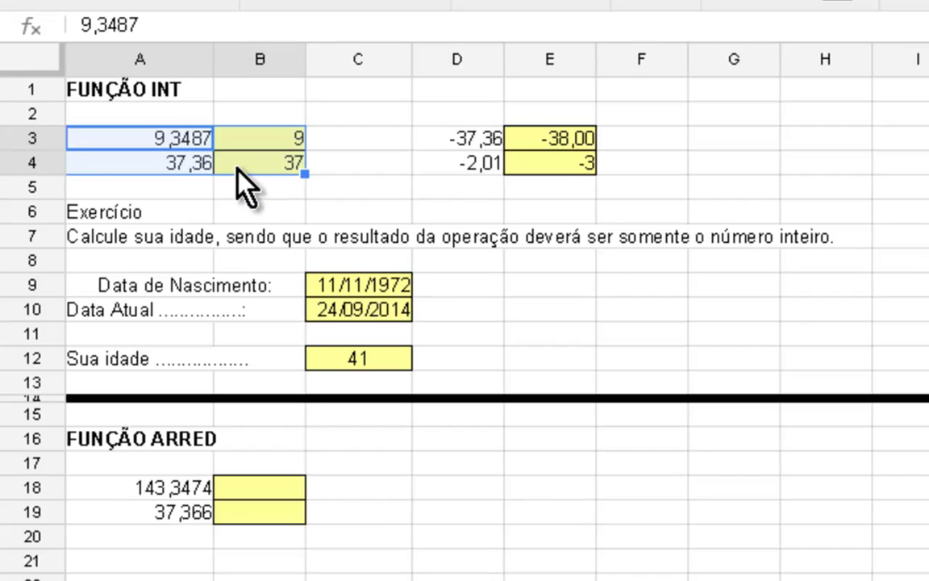
pyautogui.hotkey('ctrl', 'c')
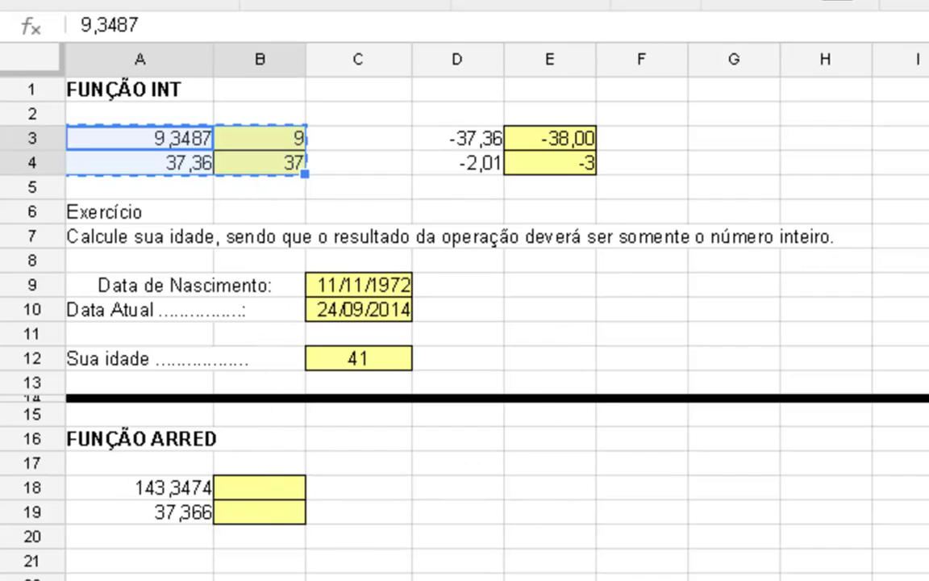
pyautogui.click(322, 576)
pyautogui.click(493, 486)
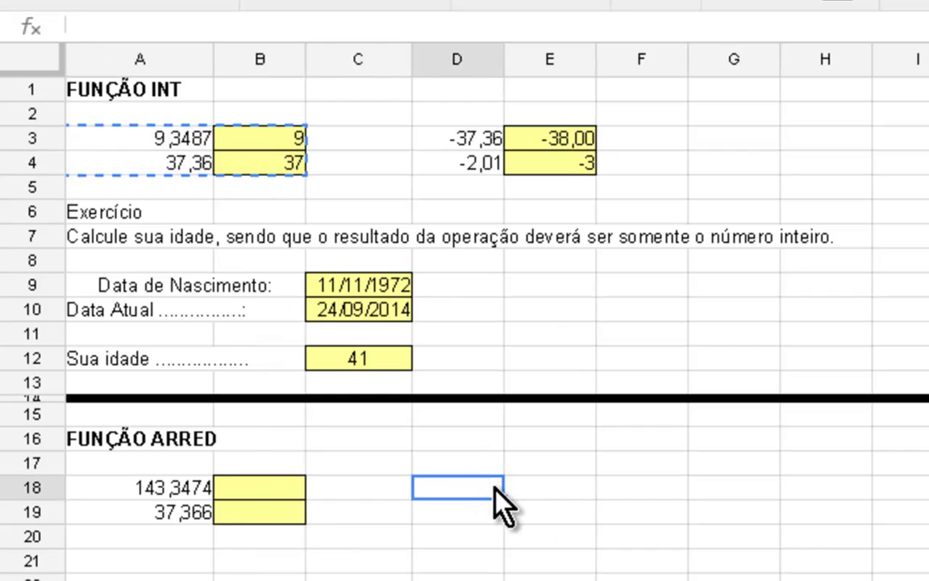
pyautogui.hotkey('ctrl', 'v')
pyautogui.click(482, 562)
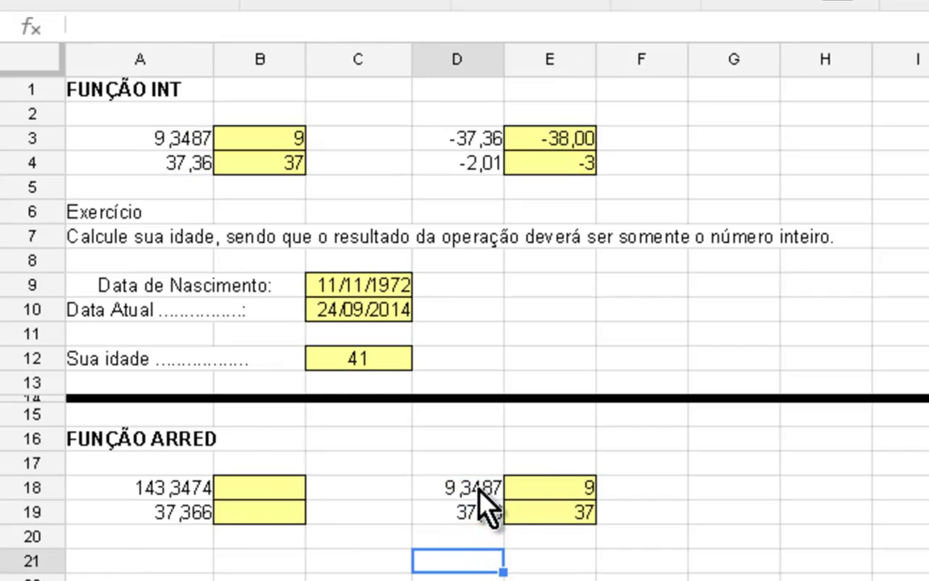
# Clear the pasted INT formulas from E18:E19 and select cell B18
pyautogui.moveTo(542, 484); pyautogui.dragTo(539, 506)
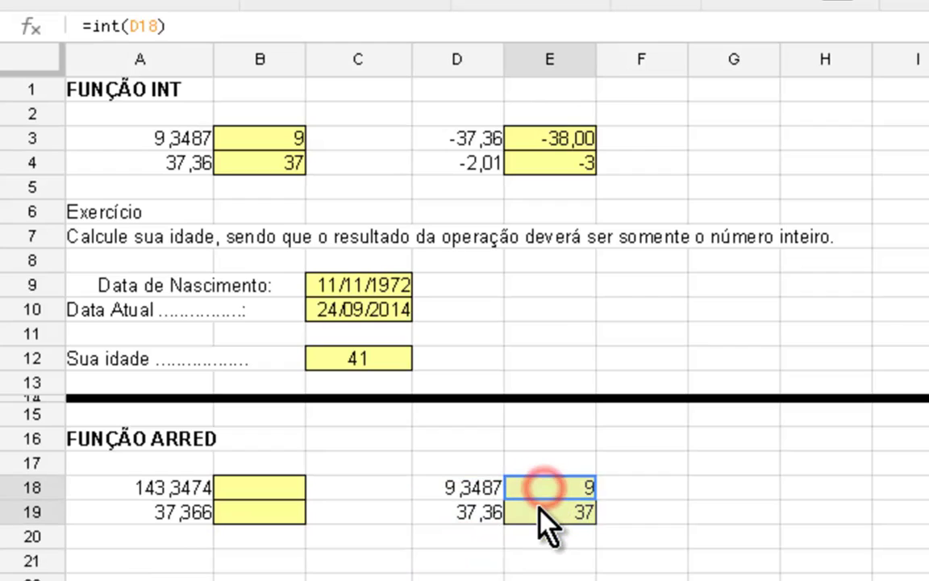
pyautogui.press('Delete')
pyautogui.click(247, 486)
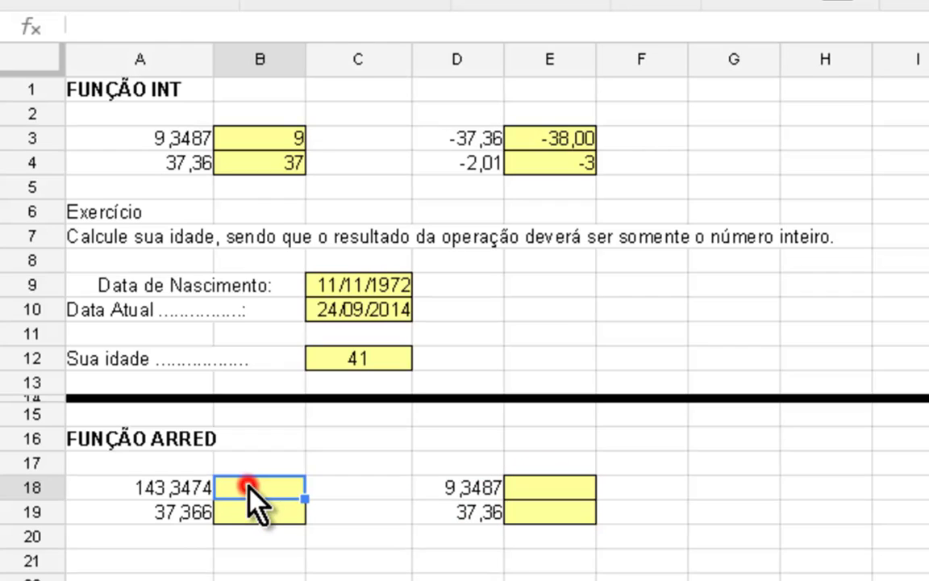
pyautogui.write('=arred')
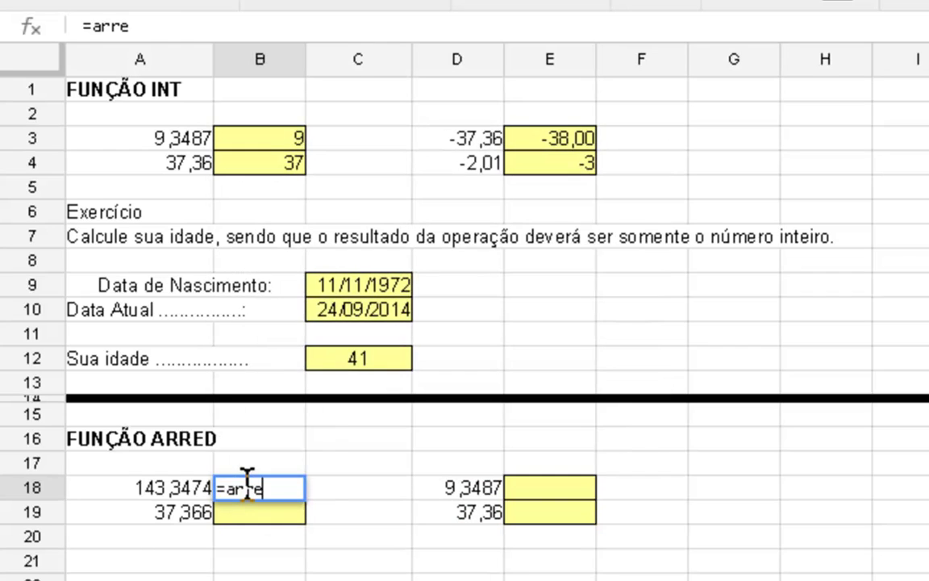
pyautogui.write('(')
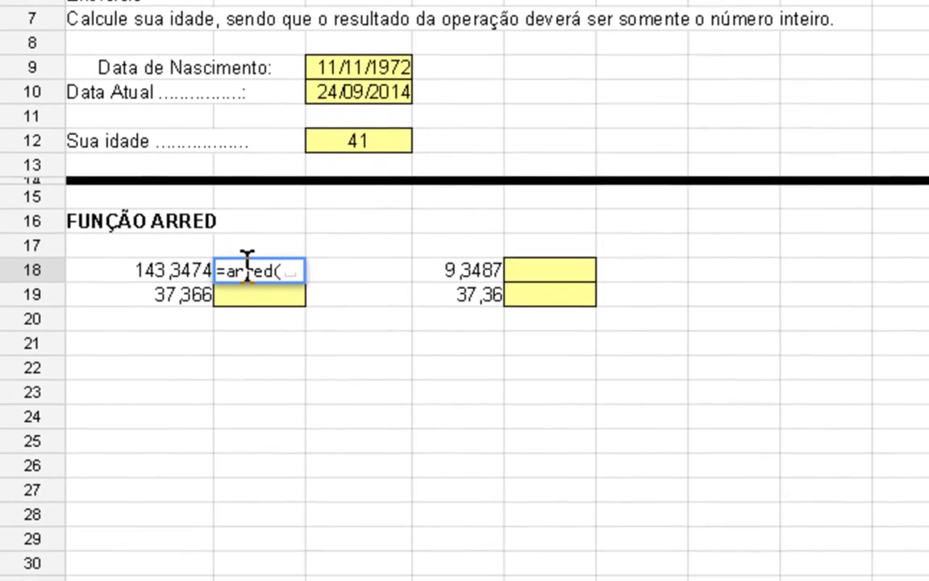
pyautogui.press('BackSpace')
pyautogui.press('BackSpace')
pyautogui.press('BackSpace')
pyautogui.press('BackSpace')
pyautogui.press('BackSpace')
pyautogui.press('BackSpace')
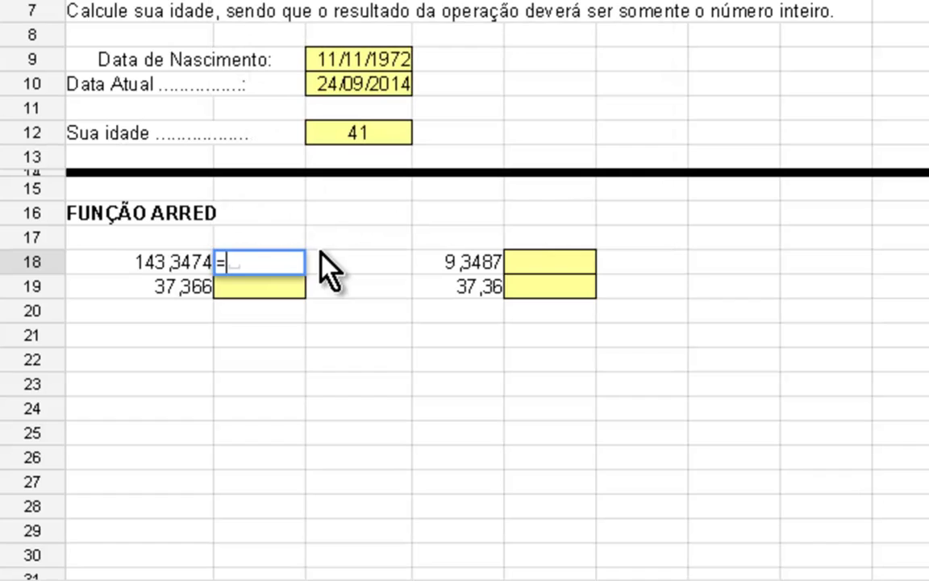
# Enter the formula =round(A18;0) in cell B18 to round A18 to zero decimal places
pyautogui.write('rou')
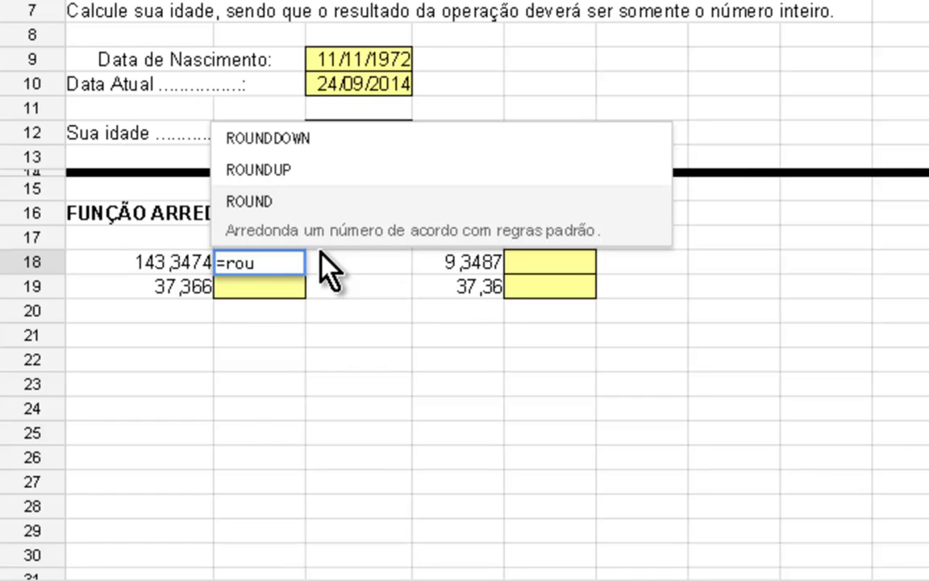
pyautogui.write('nd(')
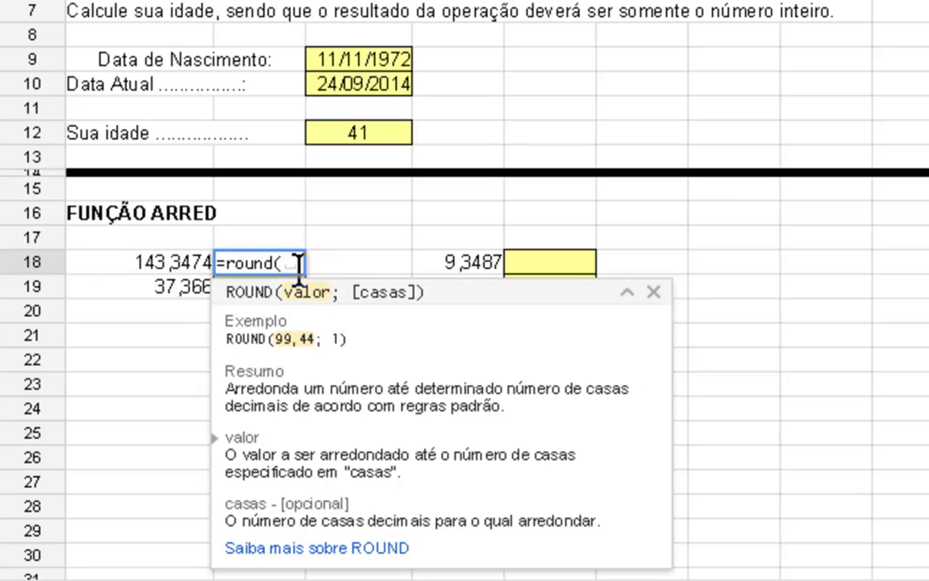
pyautogui.click(190, 265)
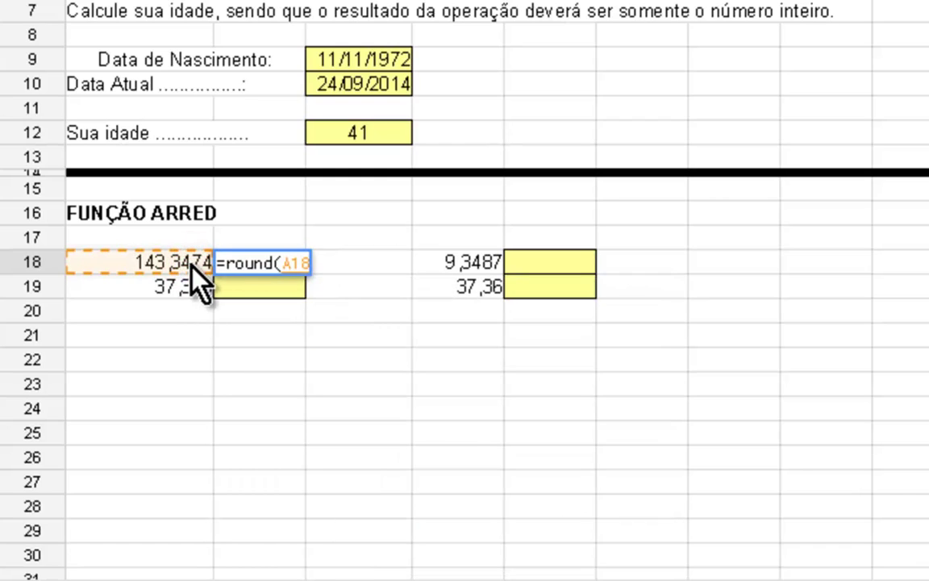
pyautogui.write(';')
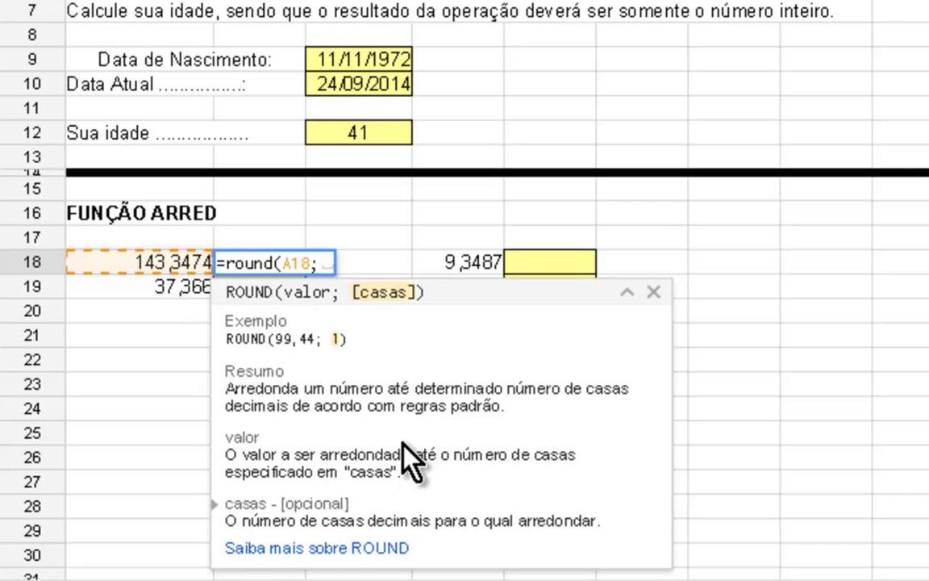
pyautogui.write('0)')
pyautogui.press('Return')
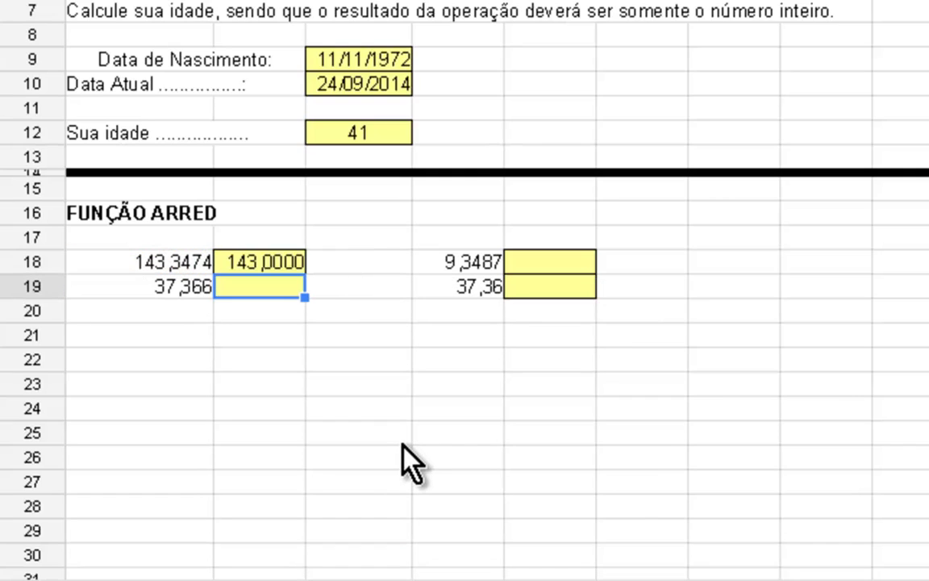
# Change the number of decimal places in the B18 ROUND formula to 2
pyautogui.doubleClick(282, 253)
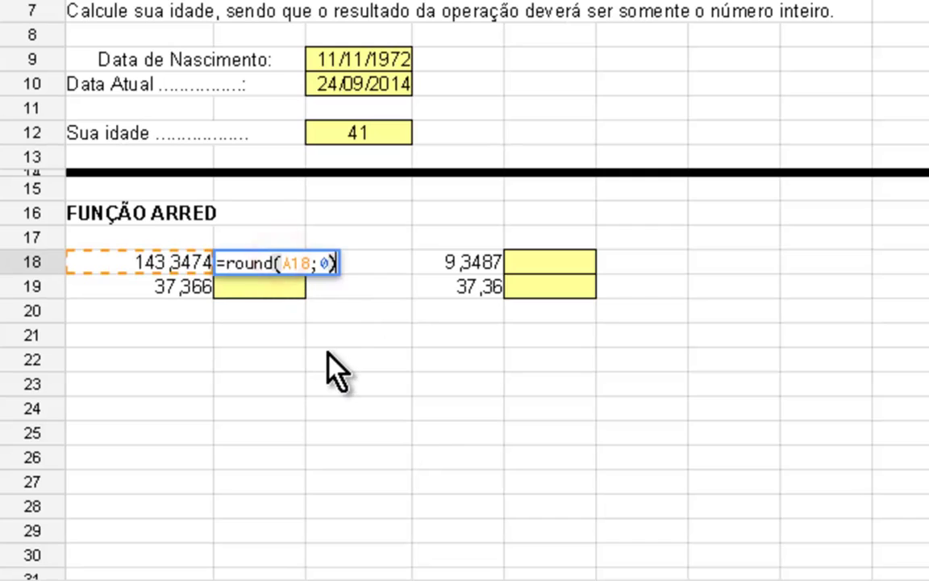
pyautogui.press('BackSpace')
pyautogui.write('2')
pyautogui.press('Return')
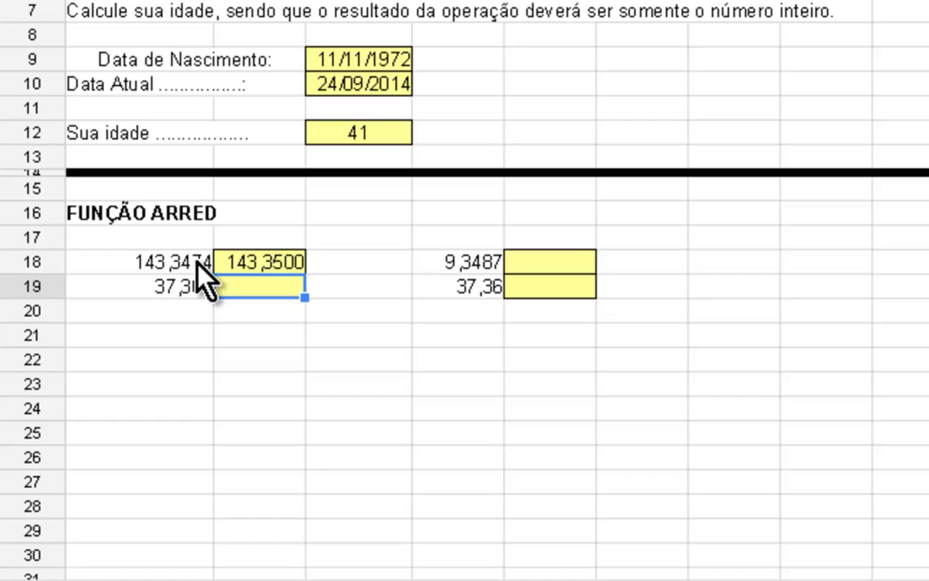
# Enter the formula =round(A19;1) in cell B19 to round A19 to one decimal place
pyautogui.click(272, 288)
pyautogui.write('=')
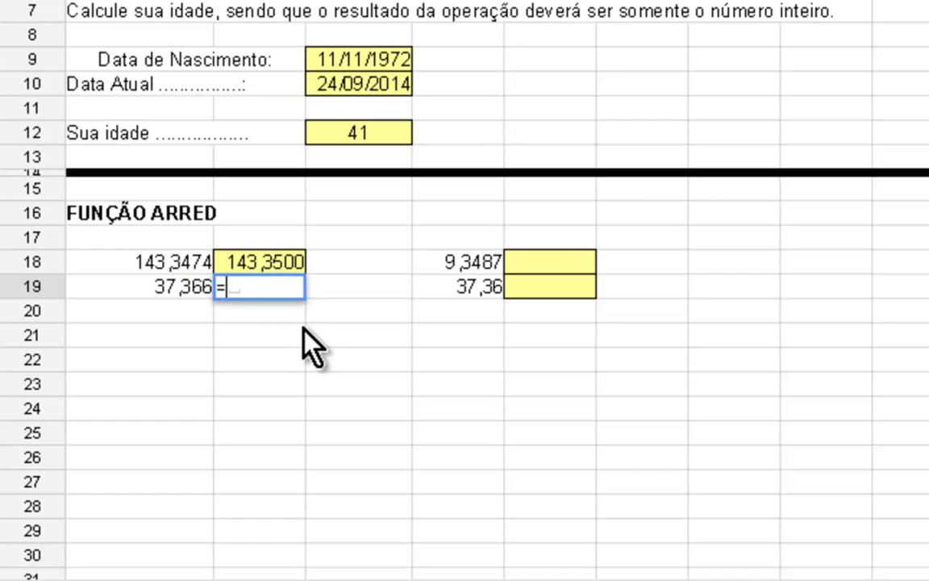
pyautogui.write('round(')
pyautogui.press('Left')
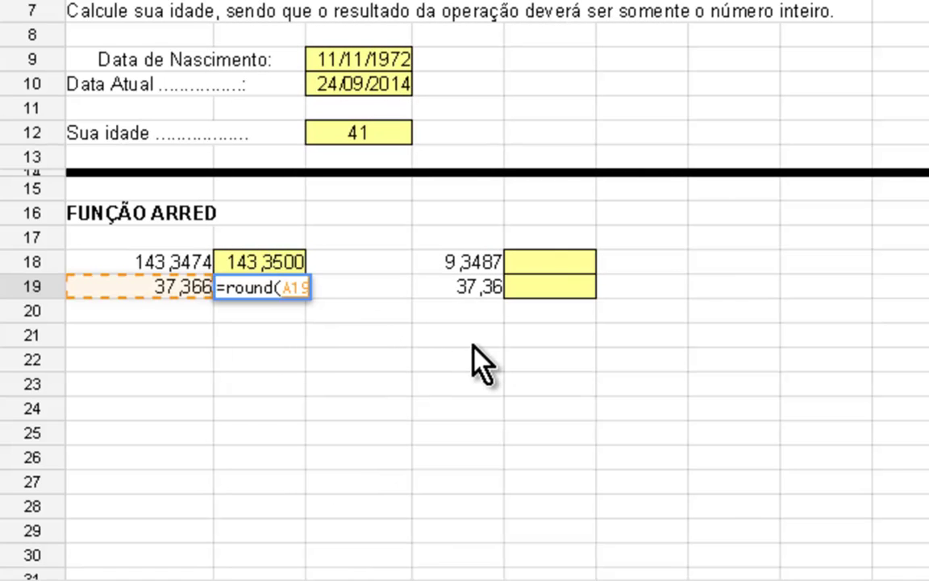
pyautogui.write(';1)')
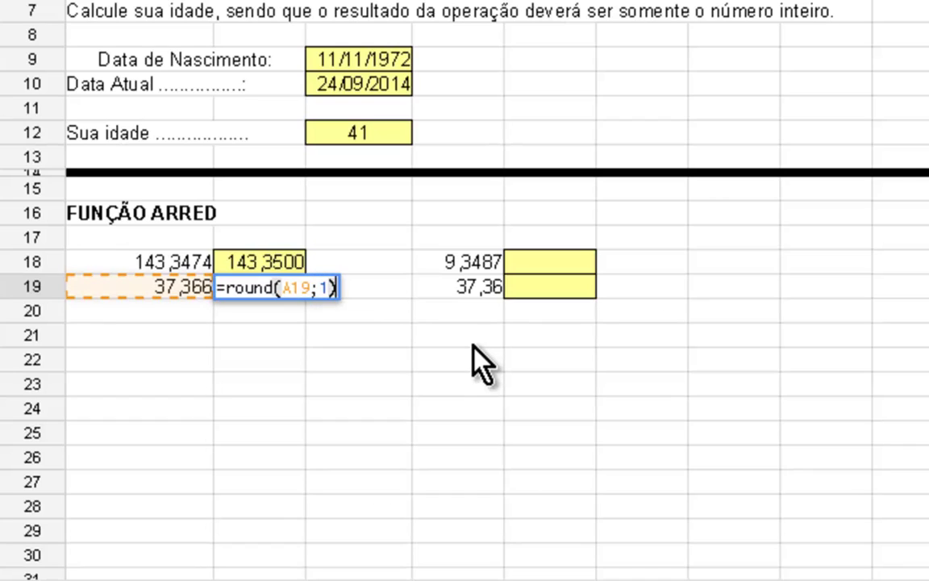
pyautogui.press('Return')
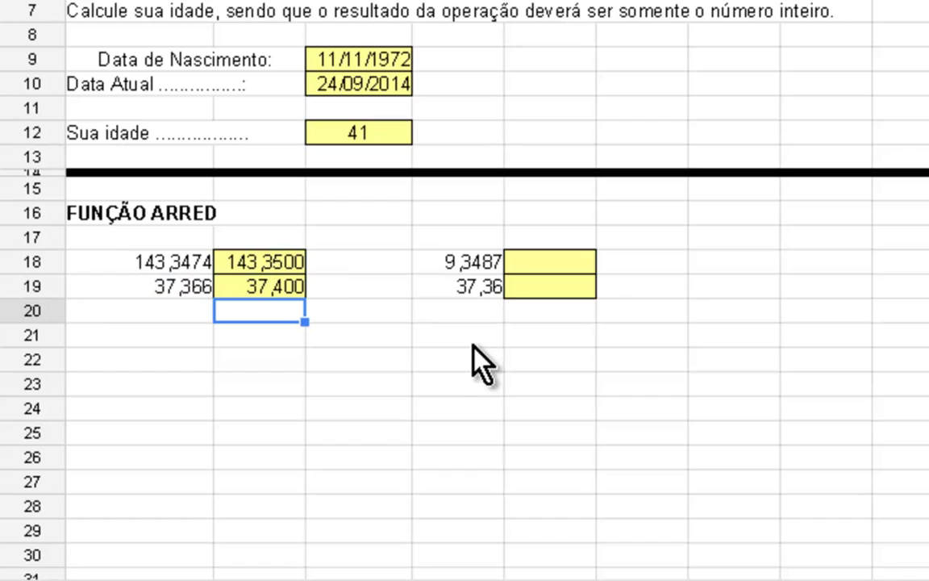
# Copy the ROUND formulas from B18:B19 into E18:E19
pyautogui.moveTo(250, 260); pyautogui.dragTo(256, 284)
pyautogui.click(547, 264)
pyautogui.hotkey('ctrl', 'v')
pyautogui.click(644, 289)
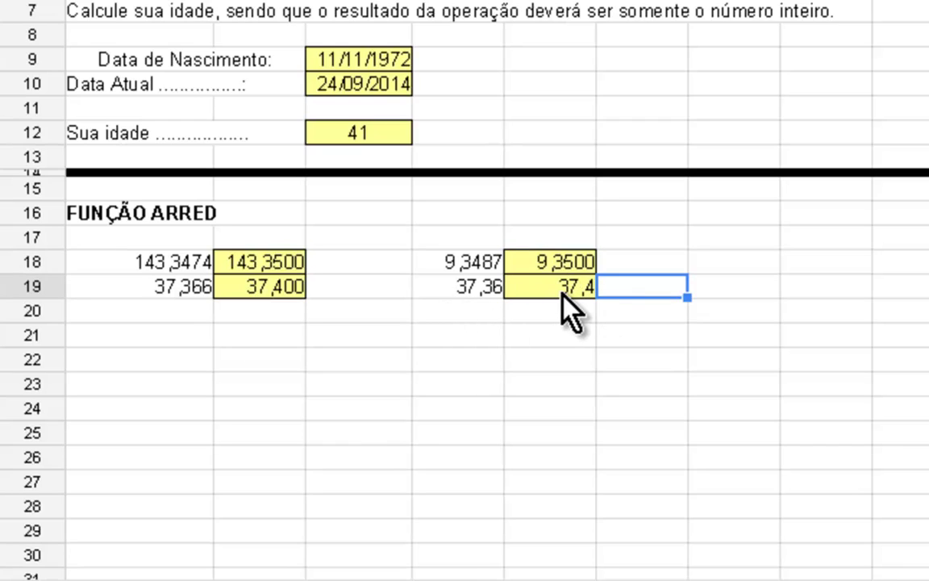
pyautogui.click(686, 297)
pyautogui.click(625, 360)
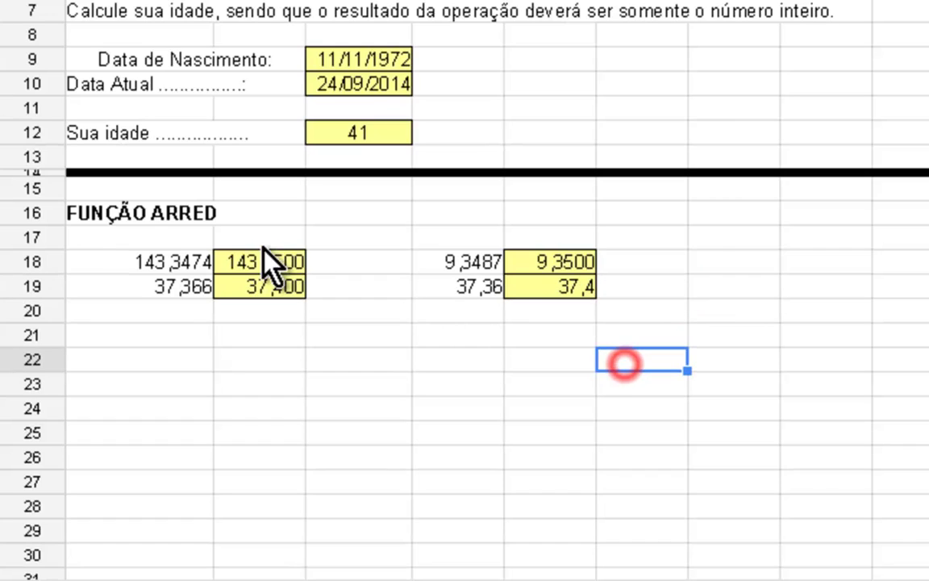
# Extend the section heading in A16 to read "FUNÇÃO ARRED / ROUND" and select cell A22
pyautogui.doubleClick(137, 216)
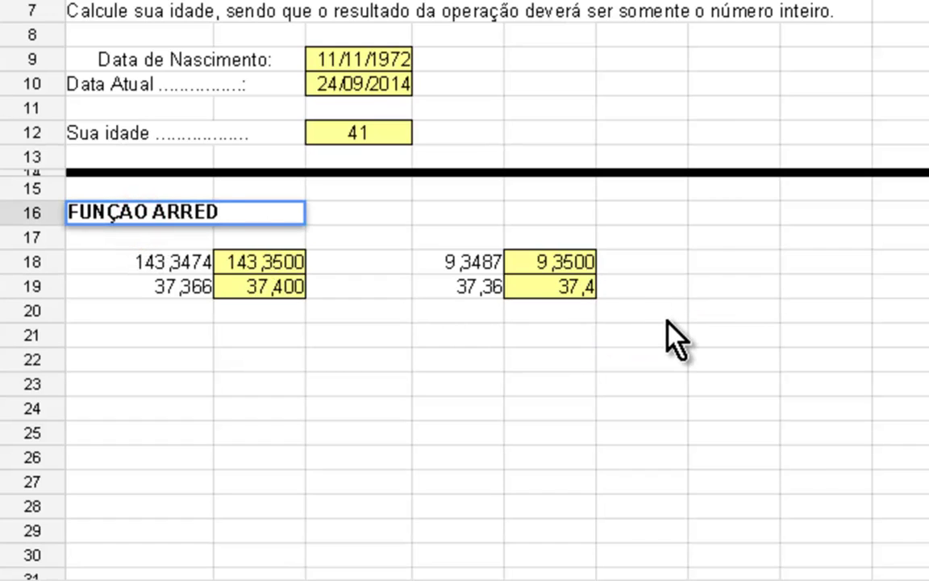
pyautogui.write('/ ROUND')
pyautogui.press('Return')
pyautogui.press('Down')
pyautogui.press('Down')
pyautogui.press('Down')
pyautogui.press('Down')
pyautogui.press('Down')
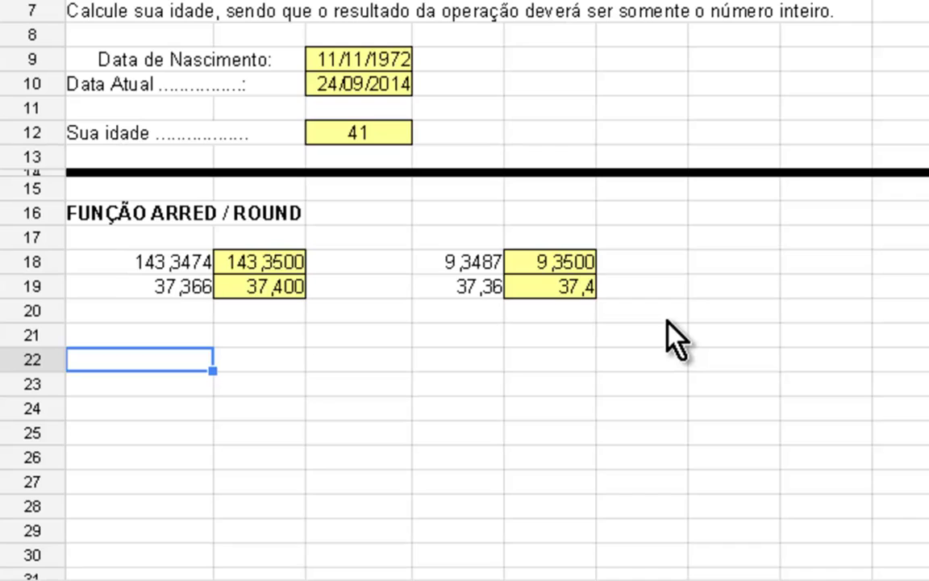
pyautogui.write('FUNÇ')
pyautogui.press('BackSpace')
pyautogui.press('BackSpace')
pyautogui.press('BackSpace')
pyautogui.press('BackSpace')
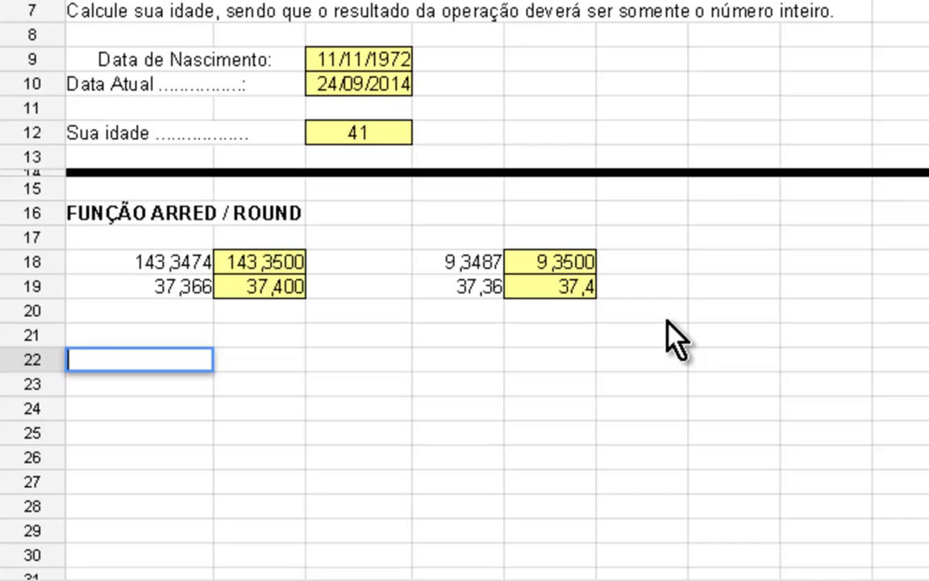
pyautogui.press('Escape')
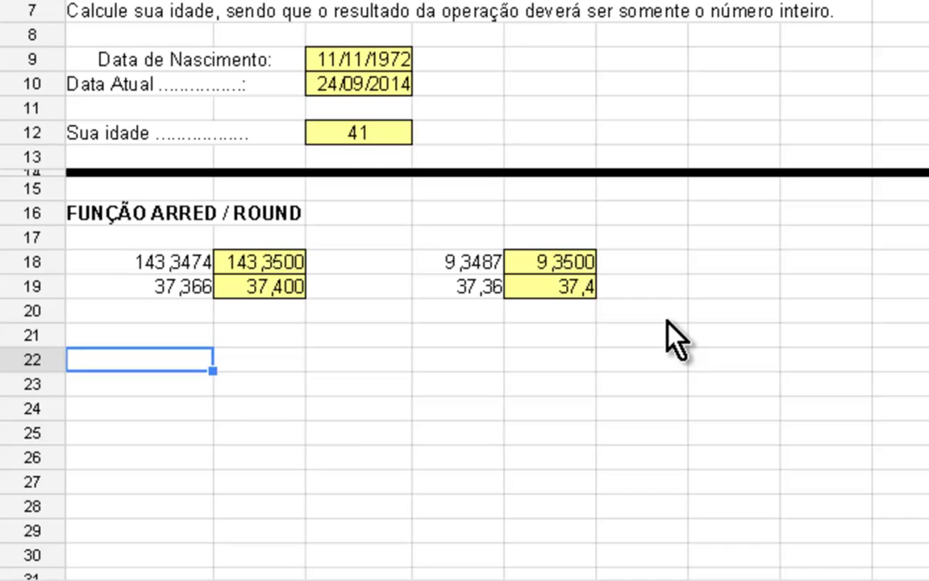
# Enter the heading "arrendodar.para.cima" in cell A22
pyautogui.write('arrendodar.p')
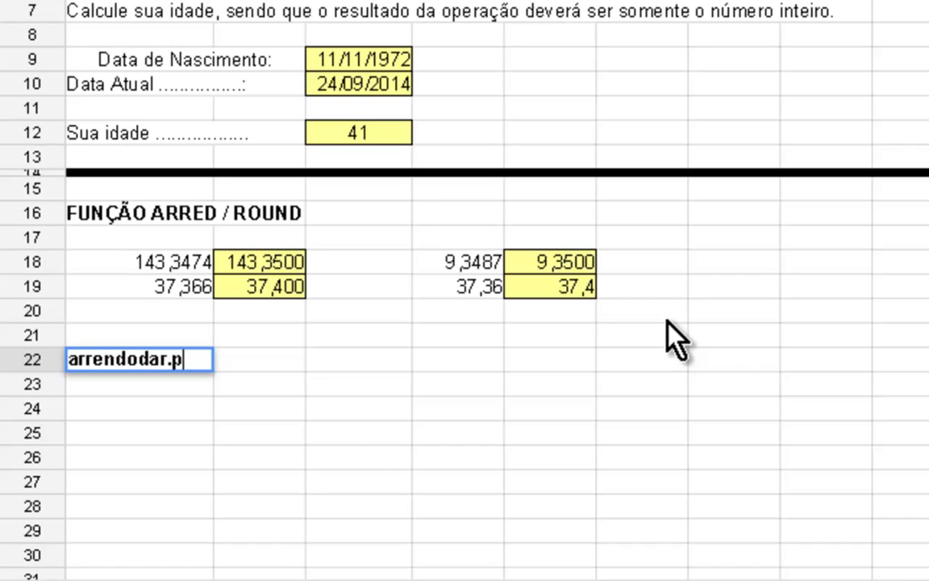
pyautogui.write('ara.cima')
pyautogui.press('Return')
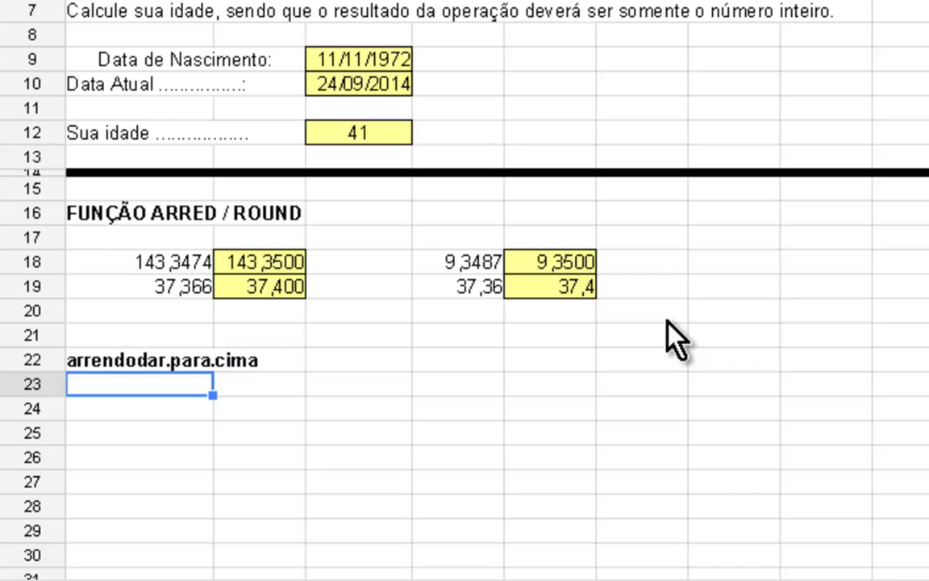
# Enter the heading "arredondar.para.baixo" in cell A23
pyautogui.write('arr')
pyautogui.press('Return')
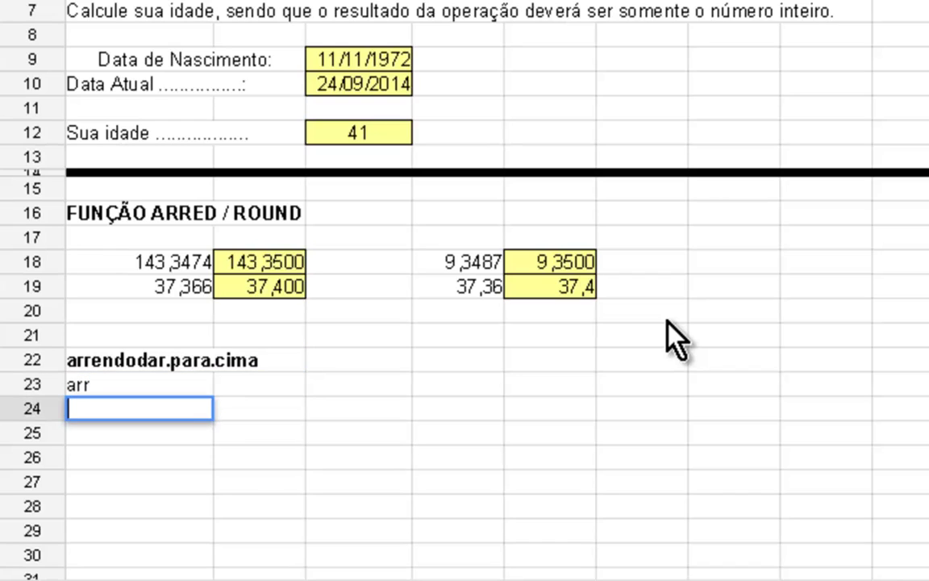
pyautogui.press('Up')
pyautogui.write('arredondar')
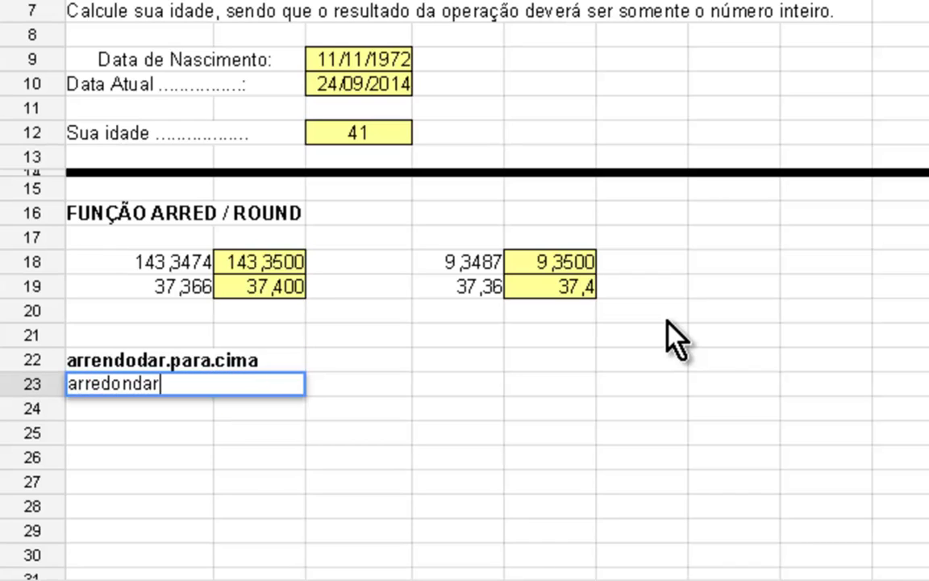
pyautogui.write('.para.ba')
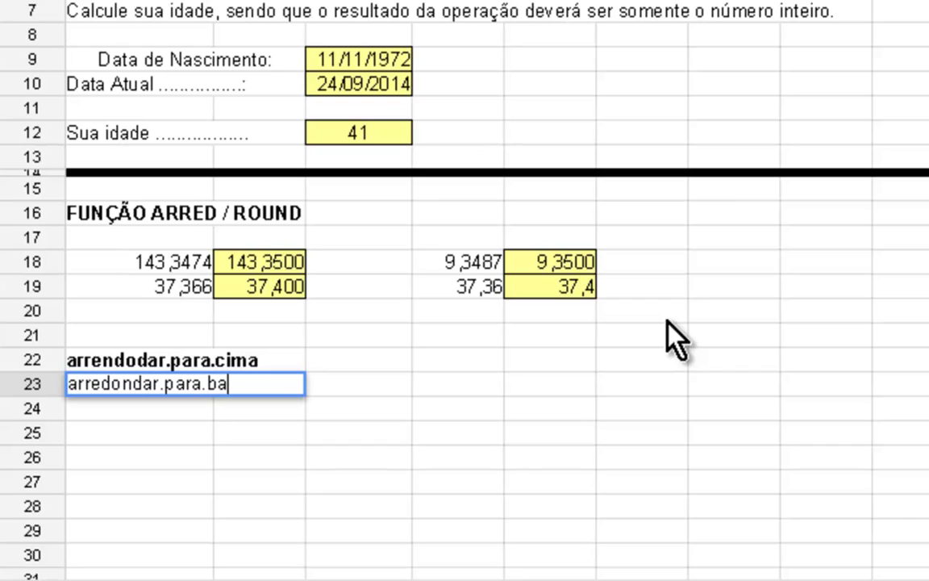
pyautogui.write('ixo')
pyautogui.press('Return')
# Correct the spelling of the heading in cell A22 to "arredondar.para.cima"
pyautogui.press('Up')
pyautogui.press('Left')
pyautogui.press('Left')
pyautogui.press('Left')
pyautogui.press('Left')
pyautogui.press('Left')
pyautogui.press('Left')
pyautogui.press('Left')
pyautogui.press('Left')
pyautogui.press('Left')
pyautogui.press('Left')
pyautogui.press('Left')
pyautogui.press('Left')
pyautogui.press('Left')
pyautogui.press('Left')
pyautogui.press('Left')
pyautogui.press('Left')
pyautogui.press('Left')
pyautogui.press('Left')
pyautogui.press('Left')
pyautogui.press('Left')
pyautogui.press('Up')
pyautogui.press('F2')
pyautogui.press('Left')
pyautogui.press('Left')
pyautogui.press('Left')
pyautogui.press('Left')
pyautogui.press('Left')
pyautogui.press('Left')
pyautogui.press('Left')
pyautogui.press('Left')
pyautogui.press('Left')
pyautogui.press('Left')
pyautogui.press('Left')
pyautogui.press('Left')
pyautogui.press('Left')
pyautogui.press('Left')
pyautogui.press('Left')
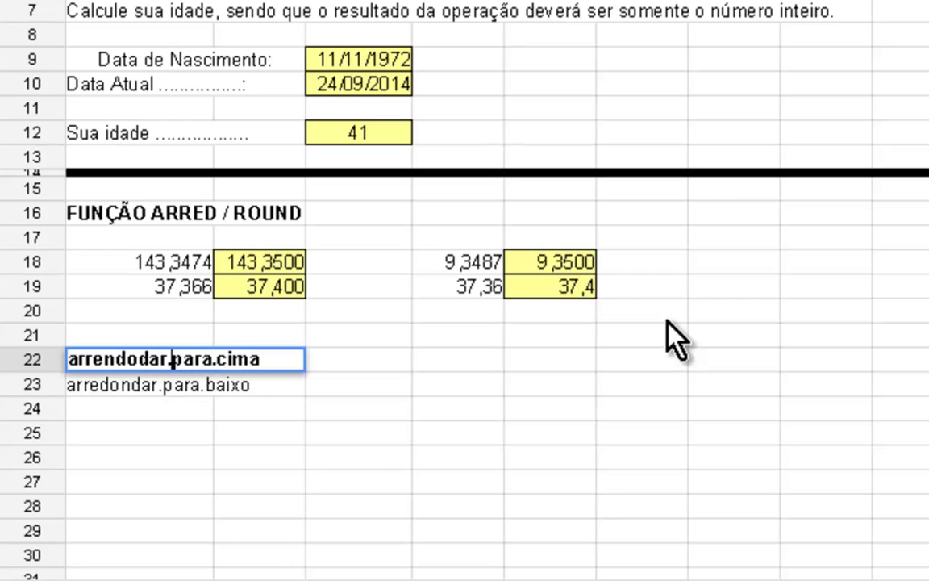
pyautogui.press('BackSpace')
pyautogui.press('Right')
pyautogui.press('Right')
pyautogui.write('n')
pyautogui.press('Return')
pyautogui.press('Down')
pyautogui.press('Up')
pyautogui.press('Up')
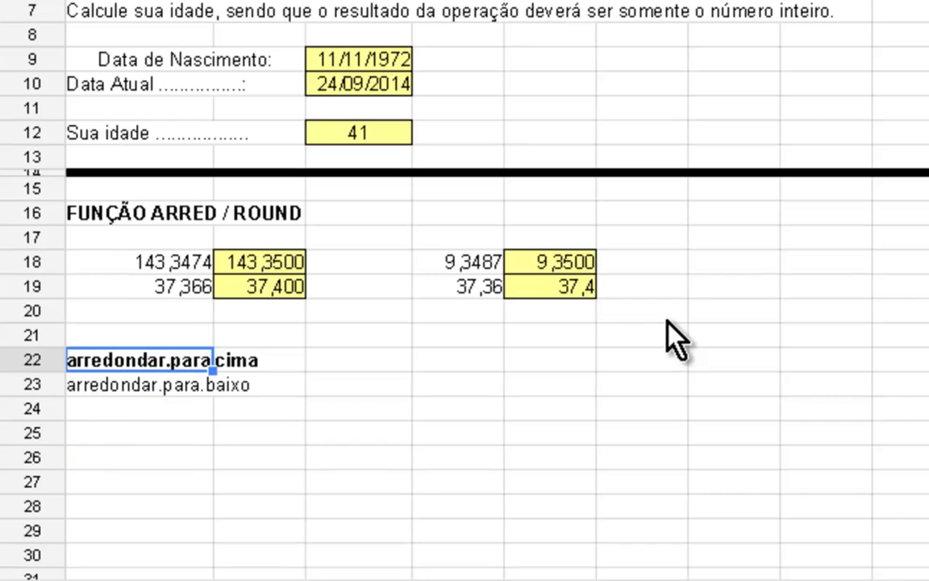
pyautogui.press('Down')
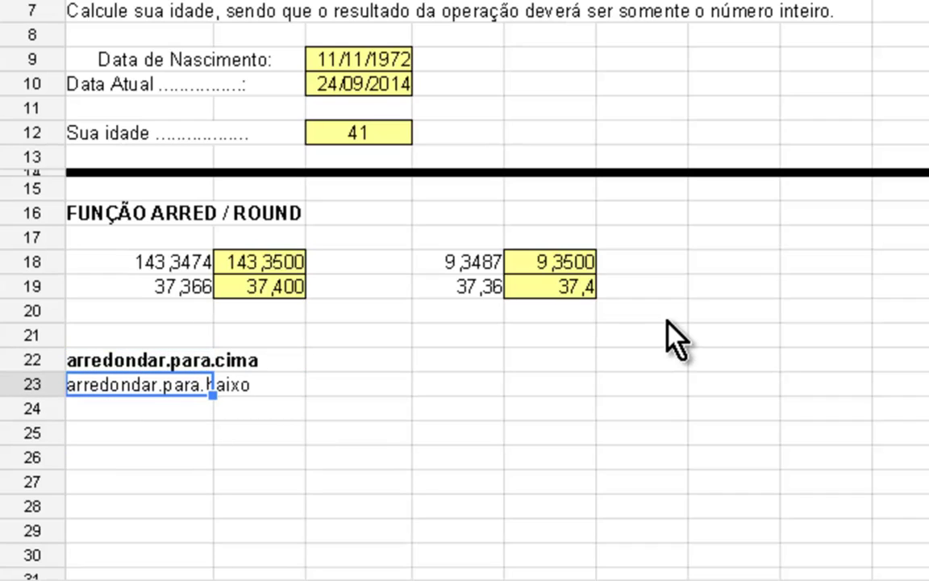
pyautogui.press('Down')
pyautogui.press('Down')
pyautogui.press('Up')
pyautogui.press('Up')
pyautogui.press('Right')
pyautogui.press('Right')
pyautogui.press('Left')
pyautogui.press('Left')
# Extend the heading in cell A22 to read "arredondar.para.cima / ROUNDUP"
pyautogui.press('Up')
pyautogui.press('F2')
pyautogui.write('/')
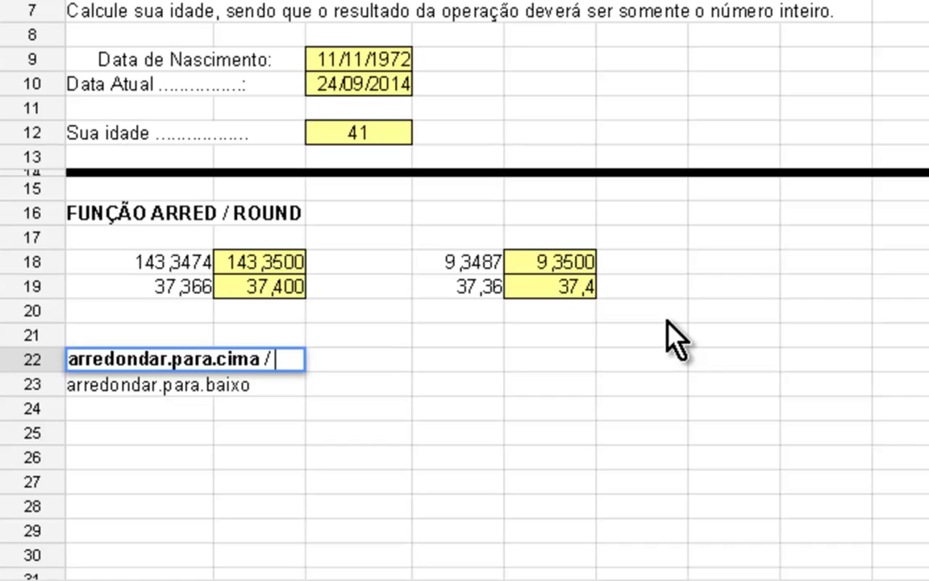
pyautogui.write('ROUNDUOP')
pyautogui.press('BackSpace')
pyautogui.press('BackSpace')
pyautogui.write('P')
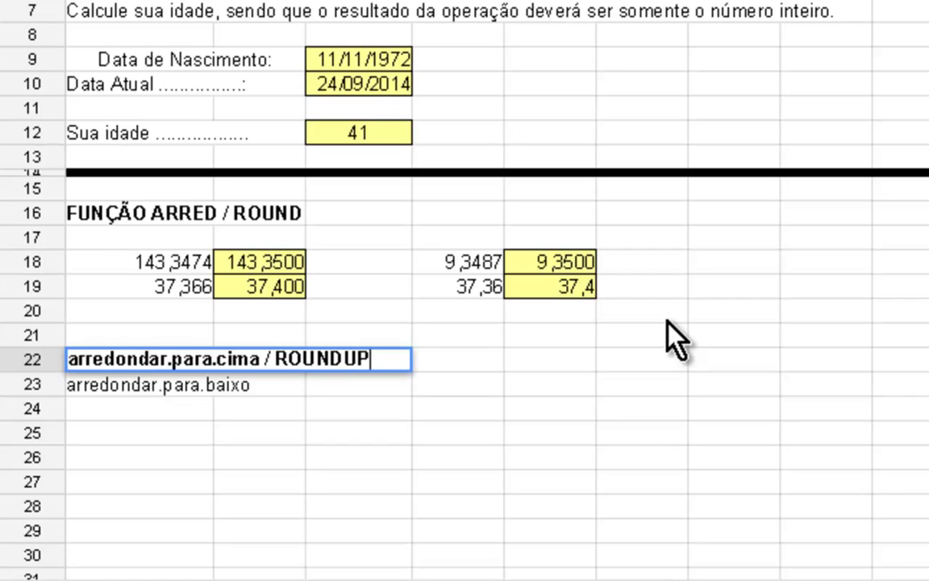
pyautogui.press('Return')
# Change the heading in cell A23 to "arredondar.para.baixo / ROUNDDOWN" and make it bold
pyautogui.write('arredondar.para.baixo / ROU')
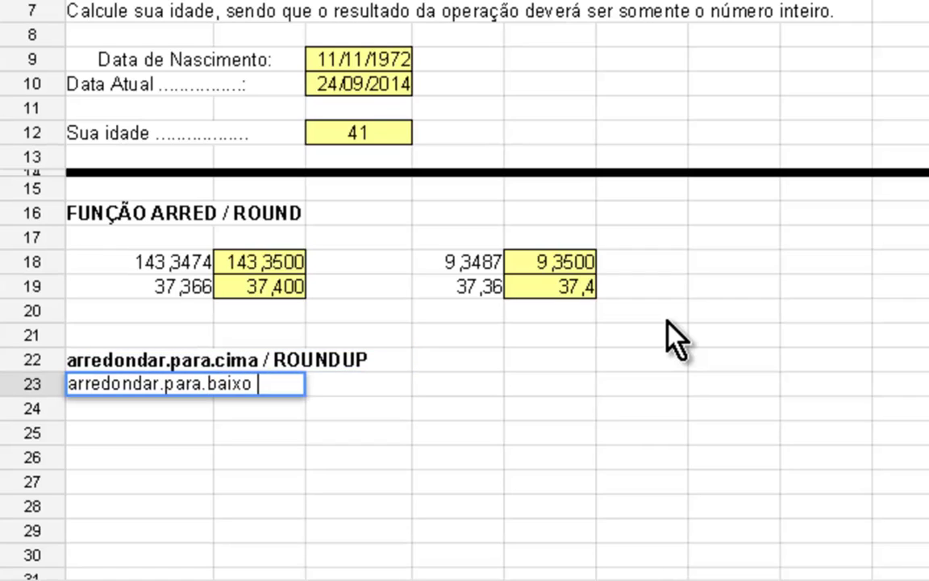
pyautogui.write('NDDOWN')
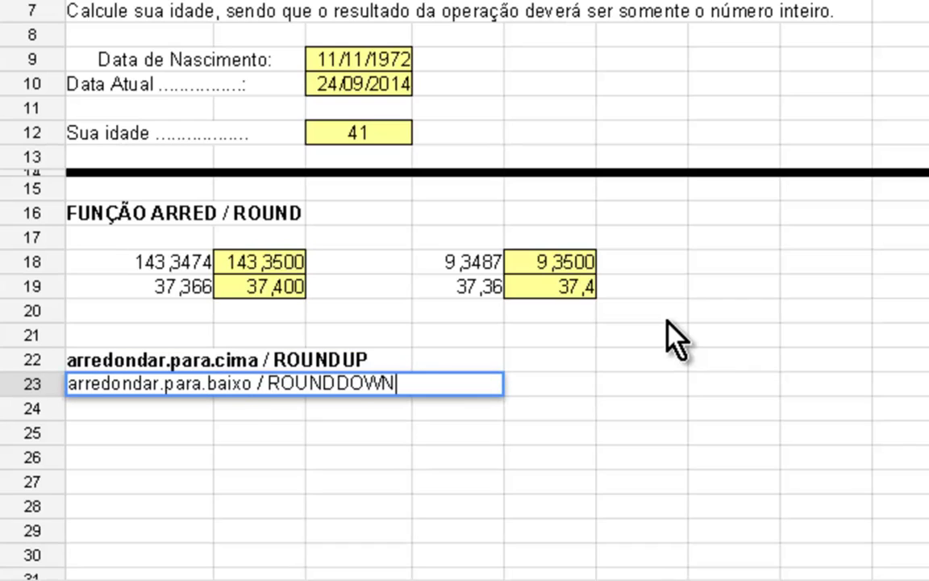
pyautogui.press('Return')
pyautogui.press('Up')
pyautogui.press('Up')
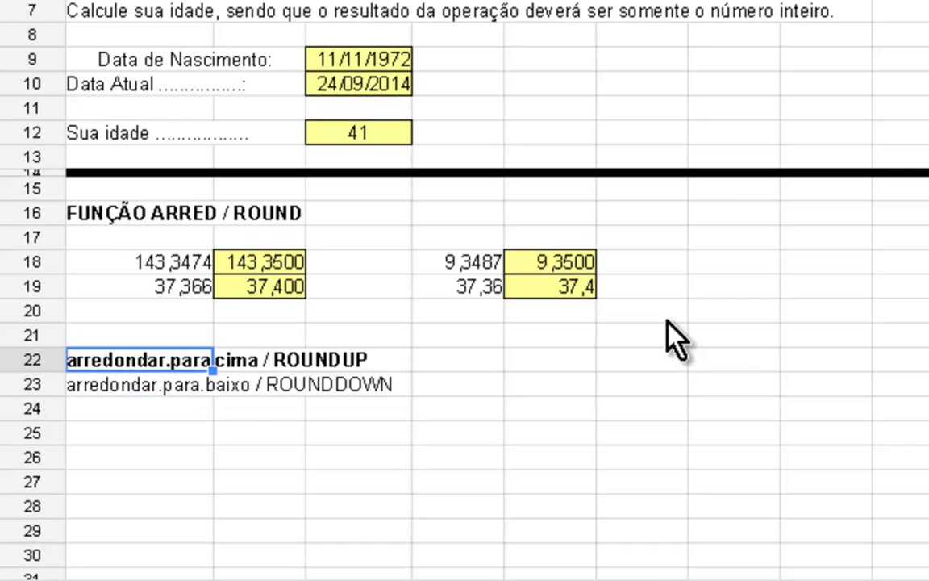
pyautogui.press('Down')
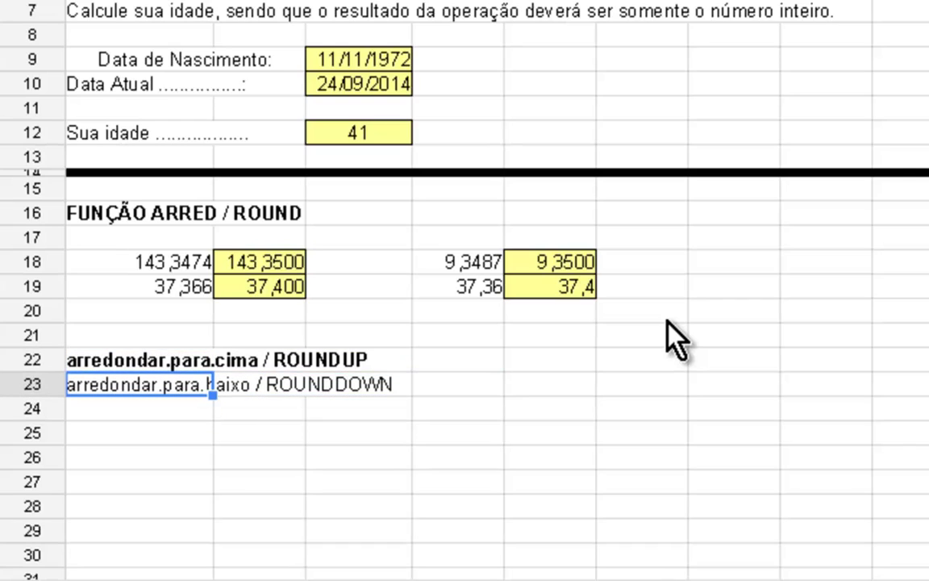
pyautogui.hotkey('ctrl', 'b')
pyautogui.press('Down')
pyautogui.press('Down')
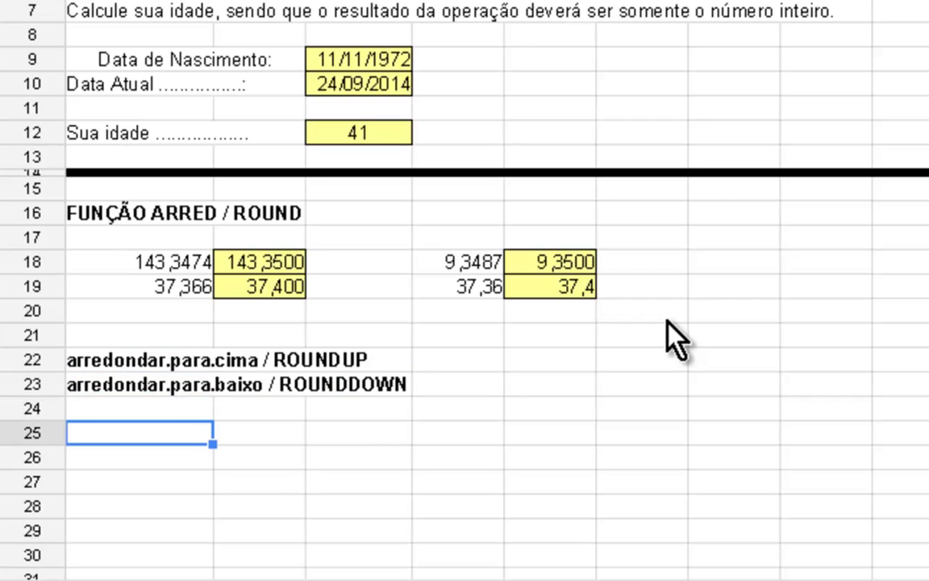
# Copy the ROUND example block A18:B19 to the range starting at cell A25
pyautogui.press('Up')
pyautogui.press('Up')
pyautogui.press('Up')
pyautogui.press('Right')
pyautogui.press('Up')
pyautogui.press('Up')
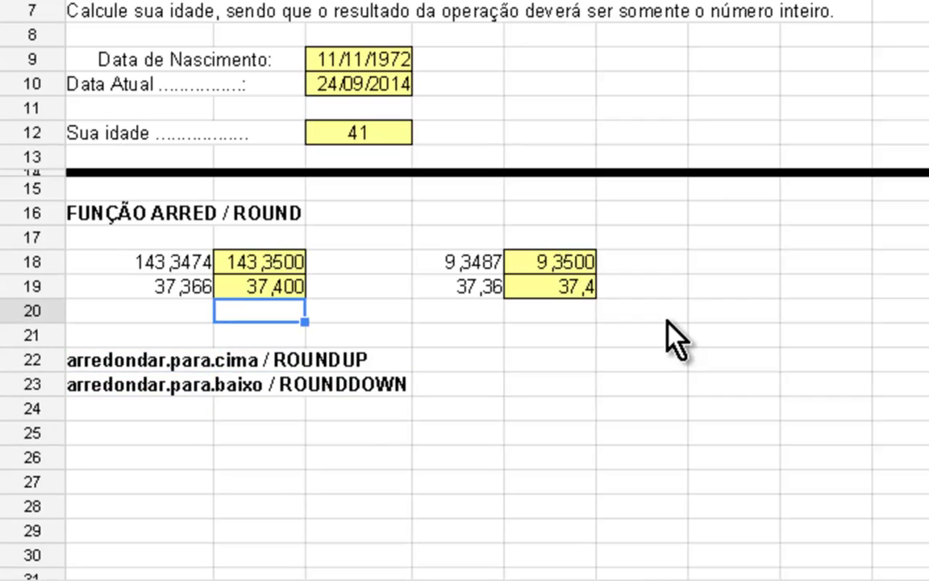
pyautogui.press('Left')
pyautogui.press('Up')
pyautogui.hotkey('shift', 'Up')
pyautogui.hotkey('shift', 'Right')
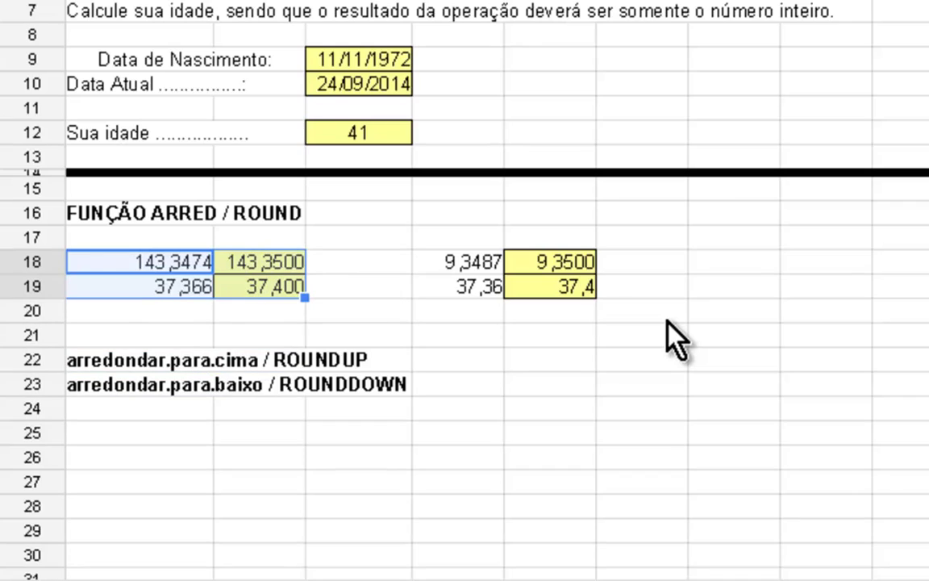
pyautogui.hotkey('ctrl', 'c')
pyautogui.press('Down')
pyautogui.press('Down')
pyautogui.press('Down')
pyautogui.press('Down')
pyautogui.press('Down')
pyautogui.press('Down')
pyautogui.press('Down')
pyautogui.press('Down')
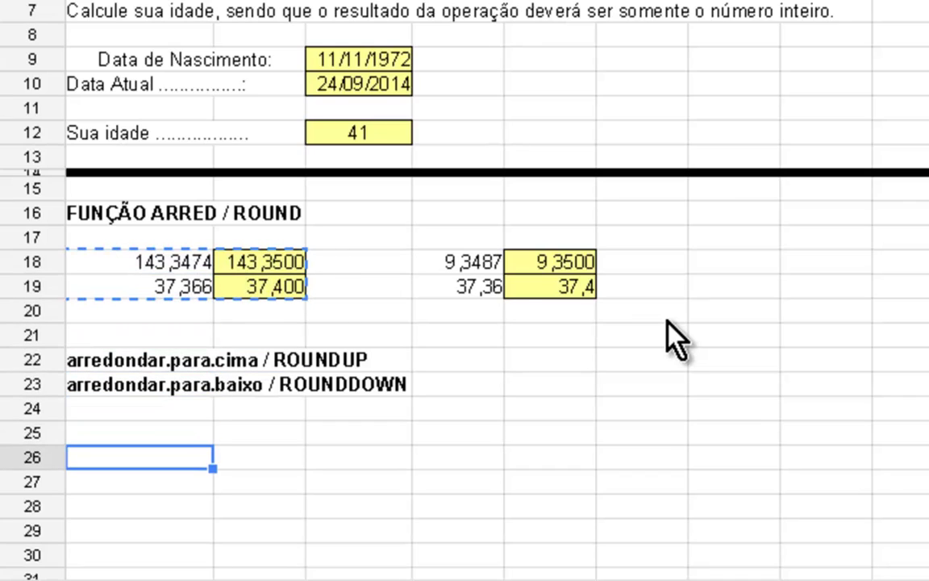
pyautogui.press('Up')
pyautogui.hotkey('ctrl', 'v')
# Clear the contents of the pasted result cells B25:B26, keeping their formatting
pyautogui.press('Right')
pyautogui.press('Right')
pyautogui.press('Left')
pyautogui.hotkey('shift', 'Down')
pyautogui.press('Delete')
# Copy the block A25:B26 with its empty result cells to D25:E26
pyautogui.press('Right')
pyautogui.press('Right')
pyautogui.press('Left')
pyautogui.press('Left')
pyautogui.press('Left')
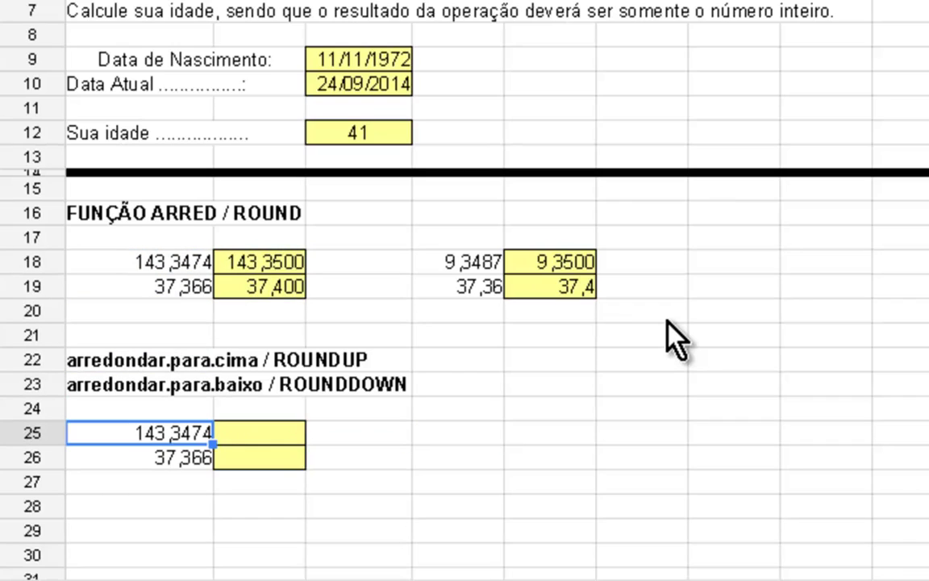
pyautogui.hotkey('shift', 'Right')
pyautogui.hotkey('shift', 'Down')
pyautogui.hotkey('ctrl', 'c')
pyautogui.press('Right')
pyautogui.press('Right')
pyautogui.press('Right')
pyautogui.press('Right')
pyautogui.hotkey('ctrl', 'v')
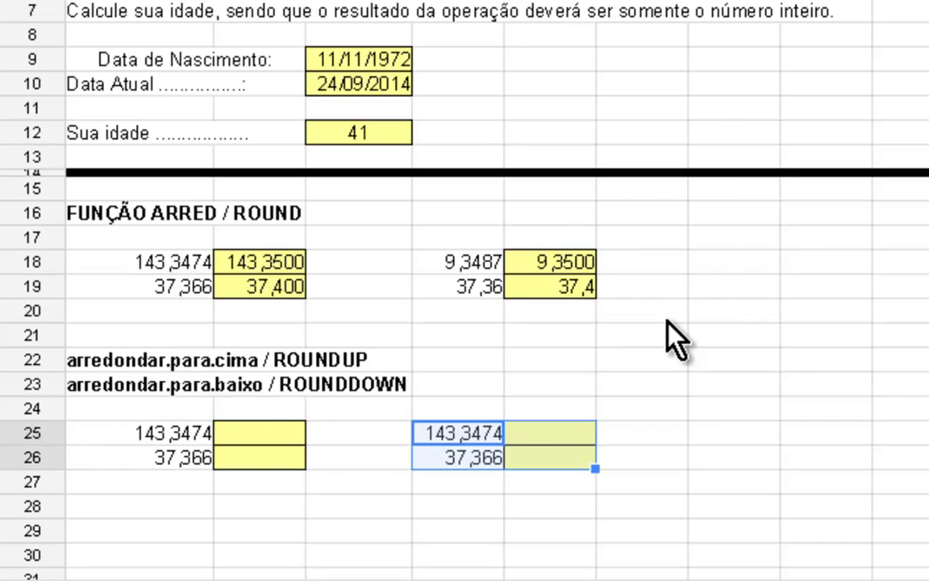
# Enter the formula =ROUNDUP(A25;1) in cell B25 to round A25 up to one decimal place
pyautogui.press('Left')
pyautogui.press('Left')
pyautogui.press('Left')
pyautogui.press('Right')
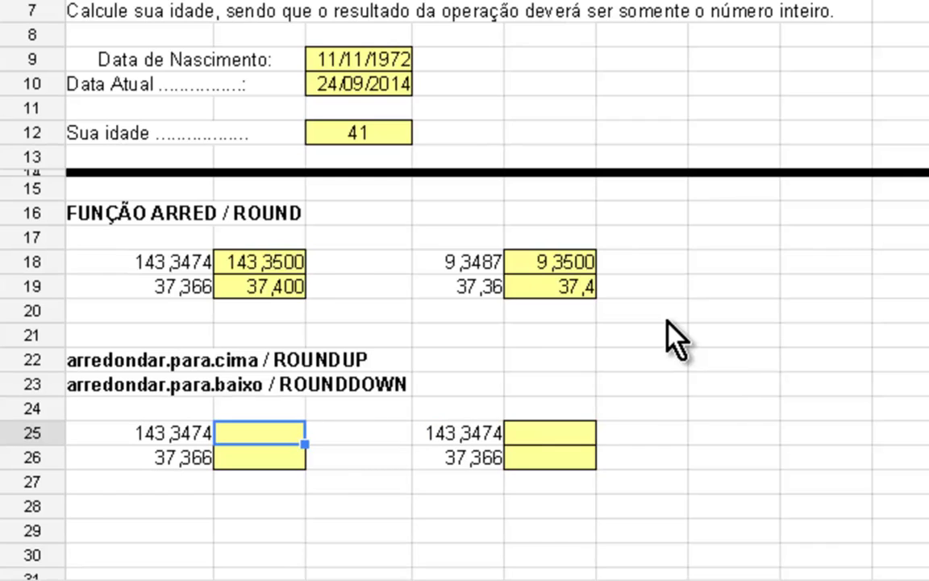
pyautogui.write('=ROUUND')
pyautogui.press('BackSpace')
pyautogui.press('BackSpace')
pyautogui.press('BackSpace')
pyautogui.write('ND')
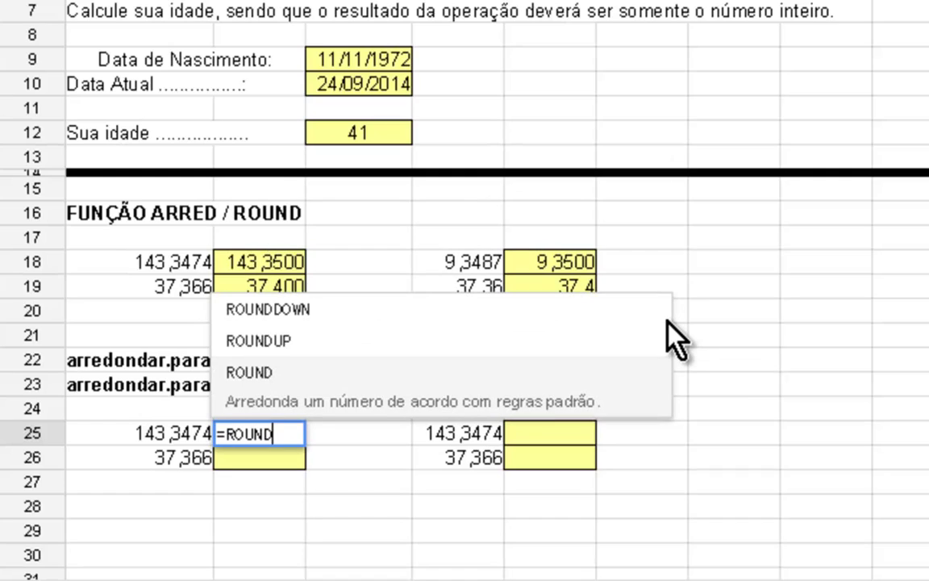
pyautogui.write('UP(')
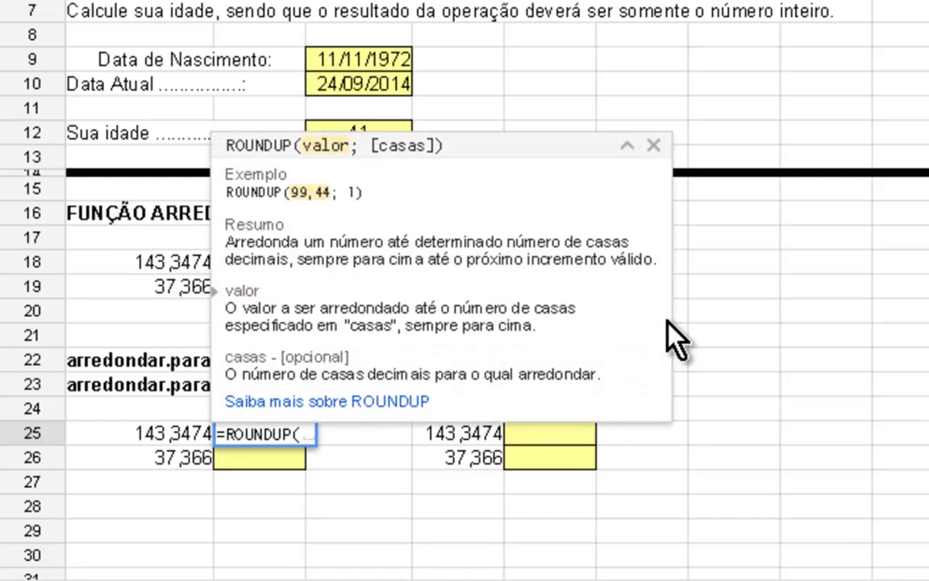
pyautogui.press('Left')
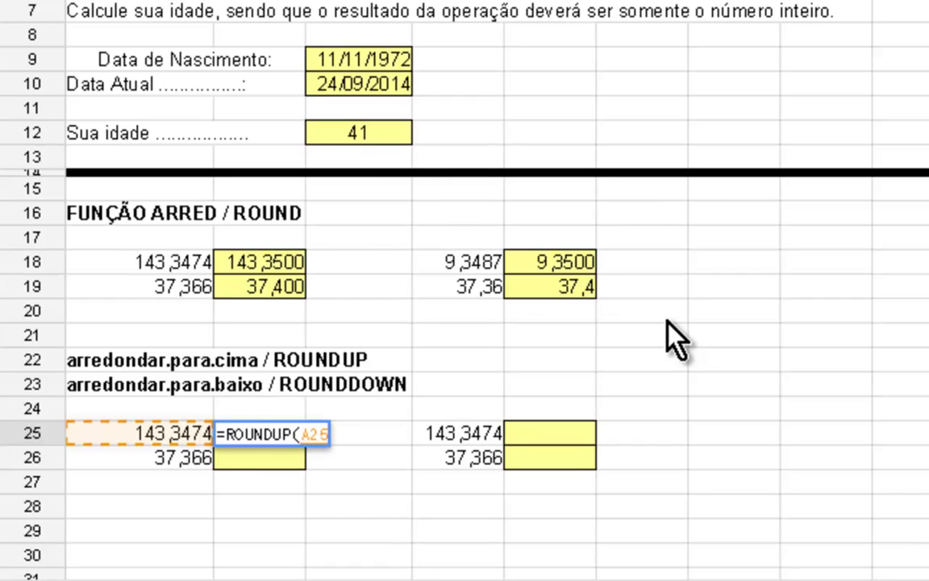
pyautogui.write(';')
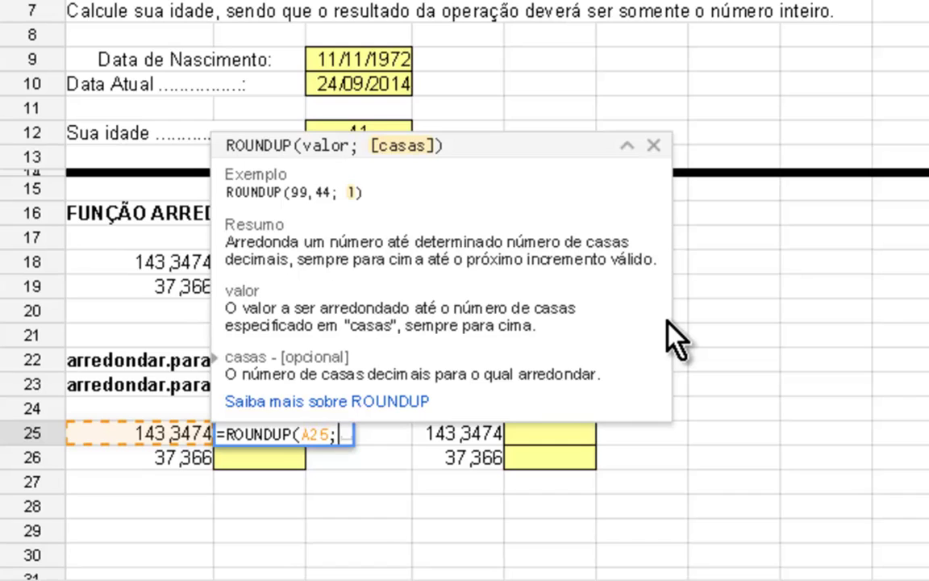
pyautogui.write('1)')
pyautogui.press('Return')
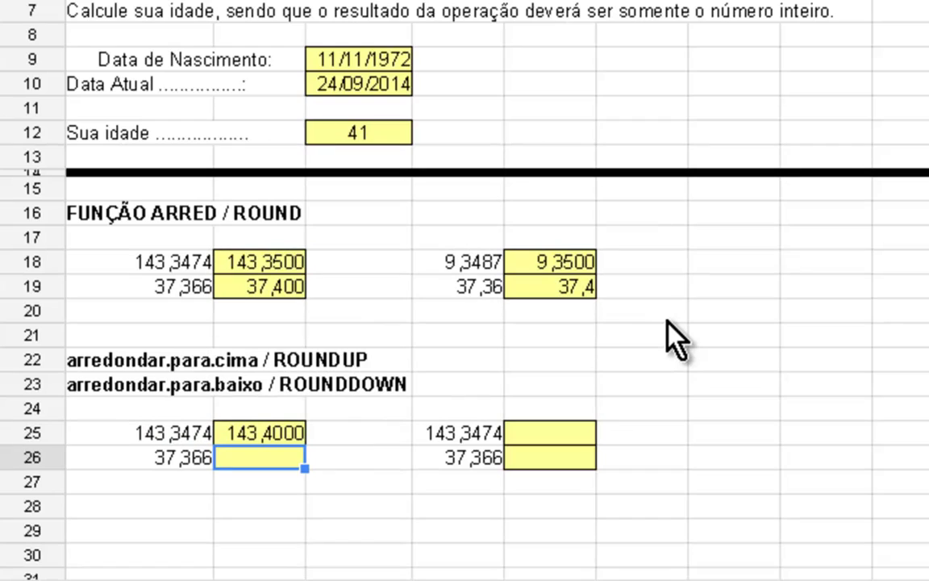
# Enter the formula =ROUNDUP(A26;1) in cell B26 to round A26 up to one decimal place
pyautogui.click(176, 440)
pyautogui.click(175, 436)
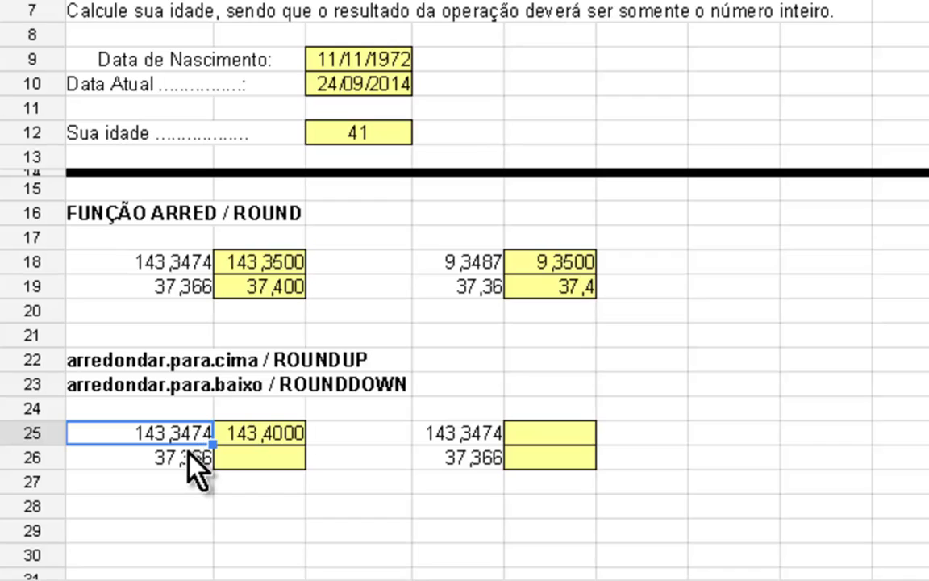
pyautogui.click(270, 457)
pyautogui.write('=ROU')
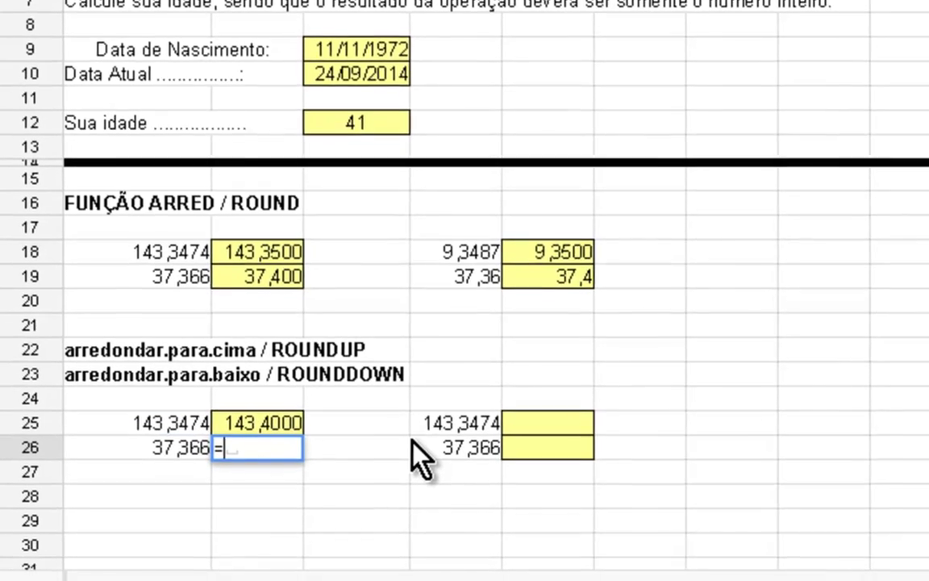
pyautogui.write('ND')
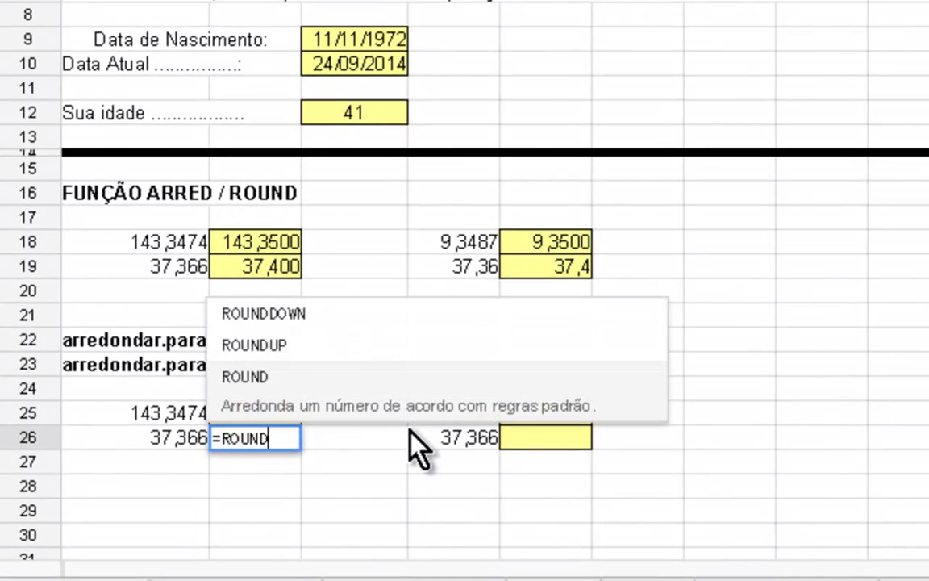
pyautogui.write('UP(')
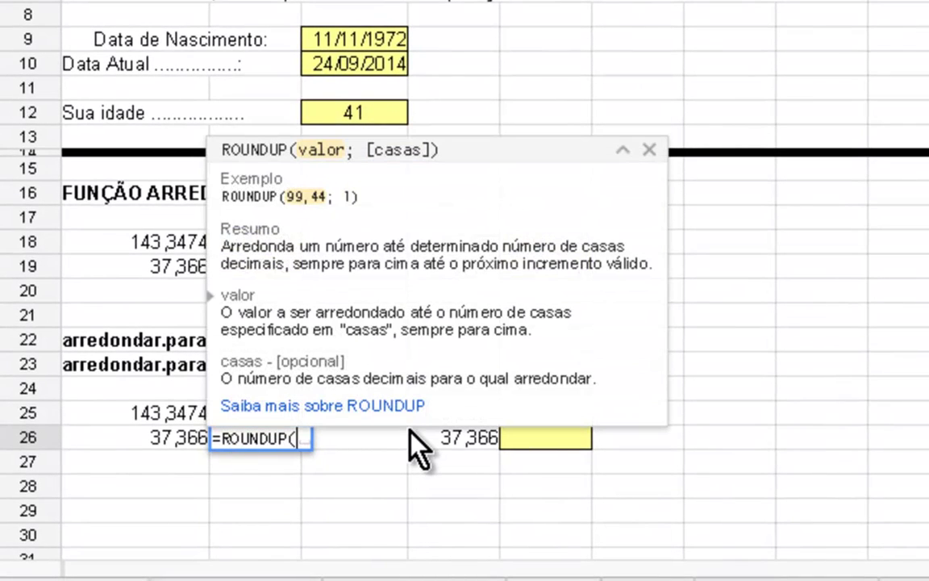
pyautogui.click(175, 439)
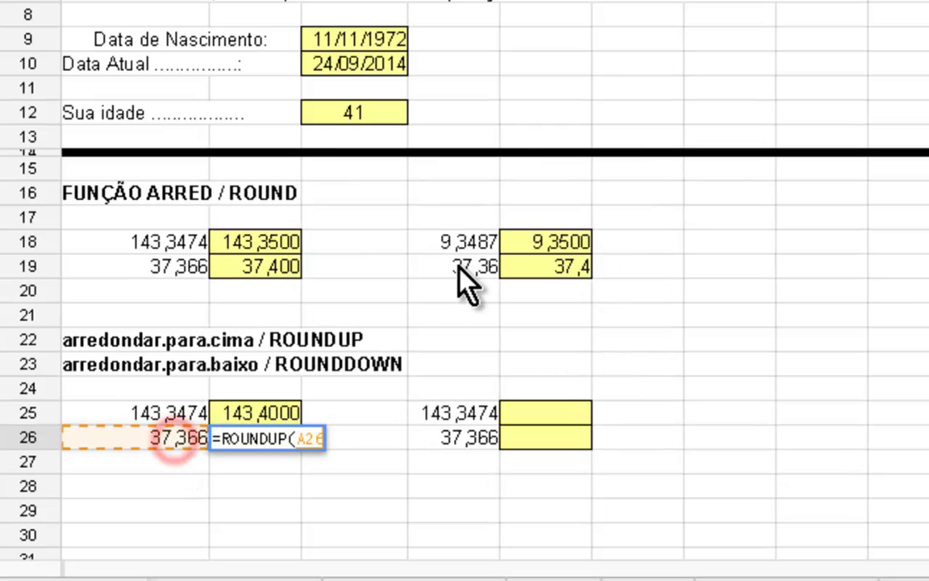
pyautogui.write(';1)')
pyautogui.press('Return')
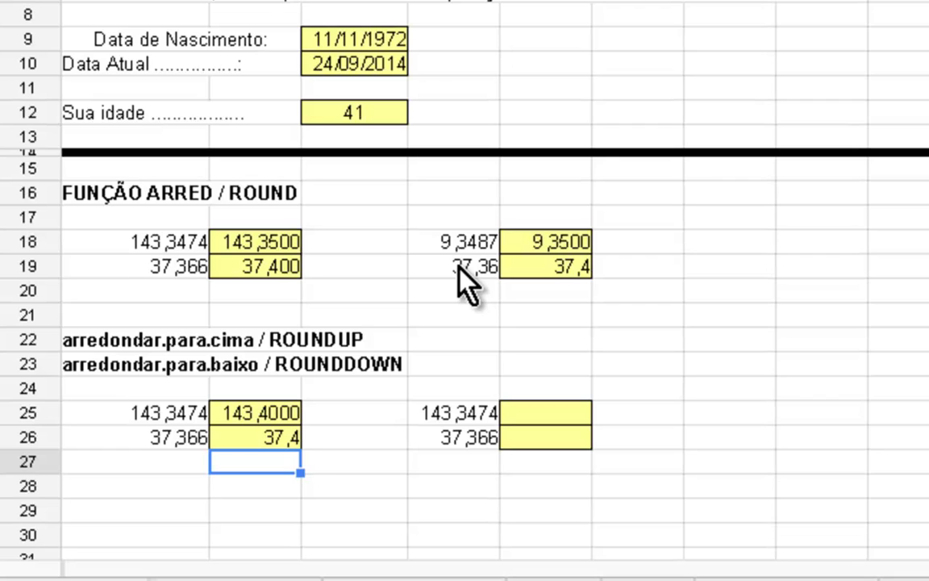
# Enter the formula =ROUNDDOWN(D25;1) in cell E25 to round D25 down to one decimal place
pyautogui.press('Right')
pyautogui.press('Right')
pyautogui.press('Right')
pyautogui.press('Up')
pyautogui.press('Up')
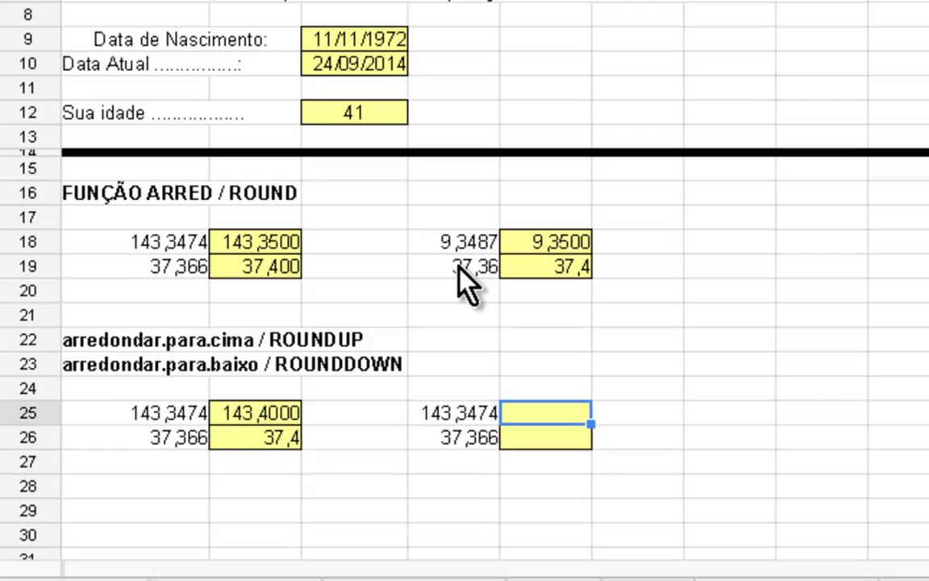
pyautogui.write('=ROU')
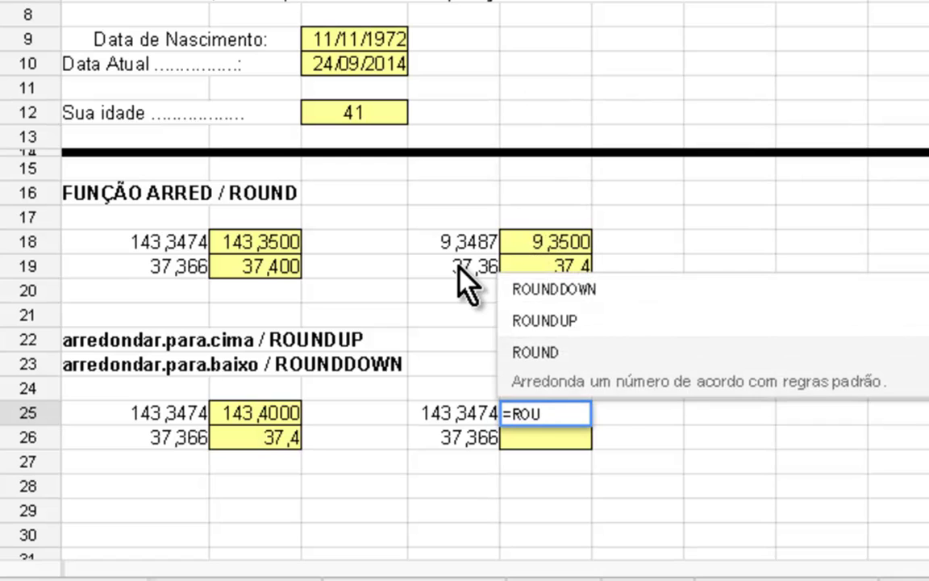
pyautogui.write('NDDOWN(')
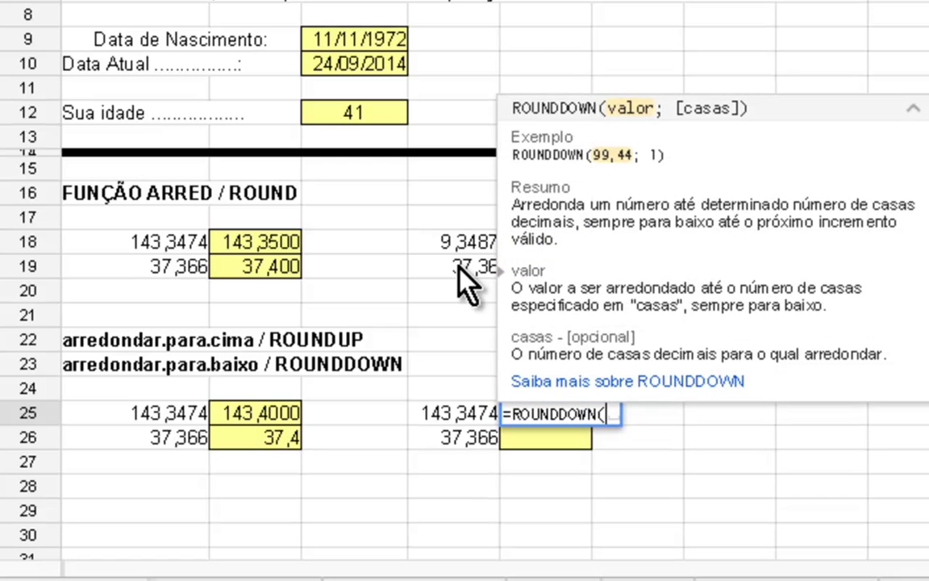
pyautogui.press('Left')
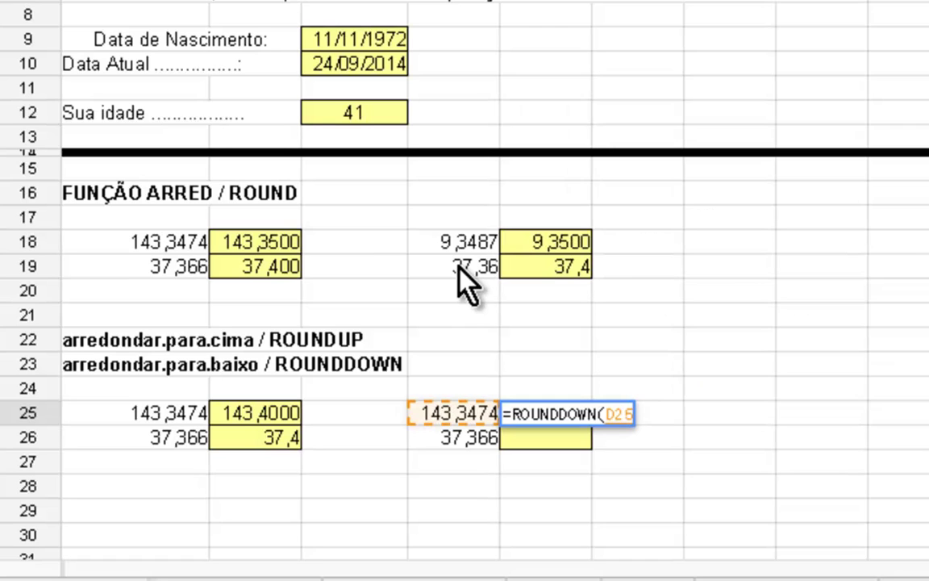
pyautogui.write(';1')
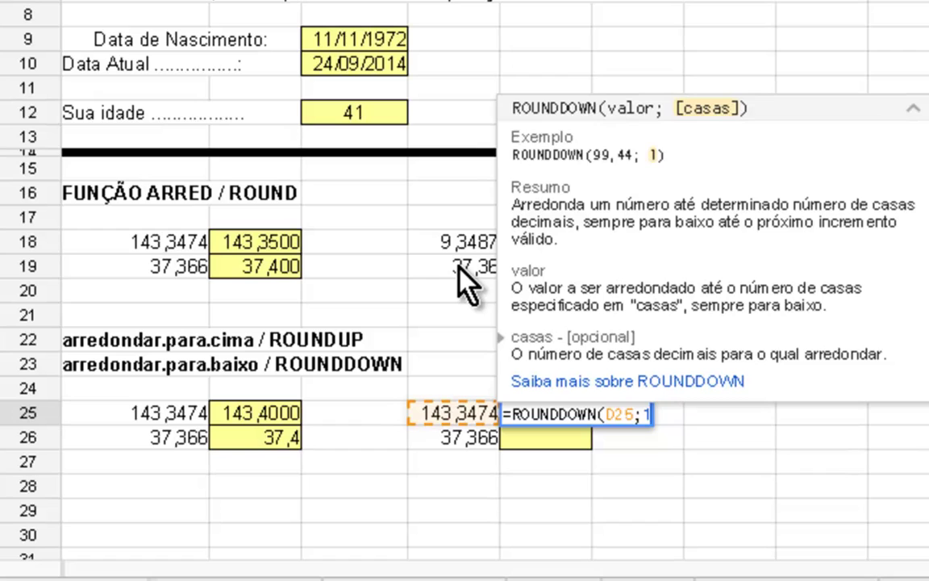
pyautogui.write(')')
pyautogui.press('Return')
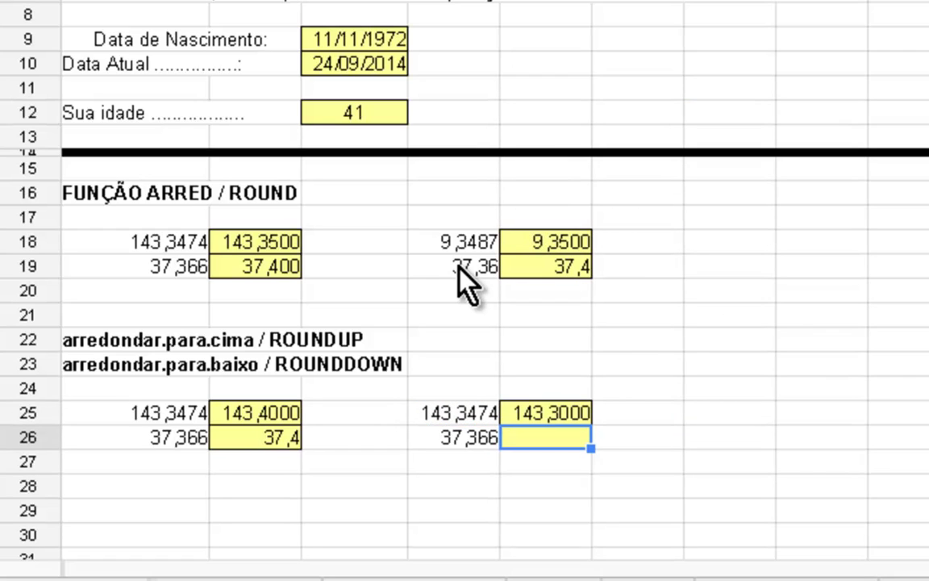
# Enter the formula =ROUNDDOWN(D26;1) in cell E26 to round D26 down to one decimal place
pyautogui.press('Up')
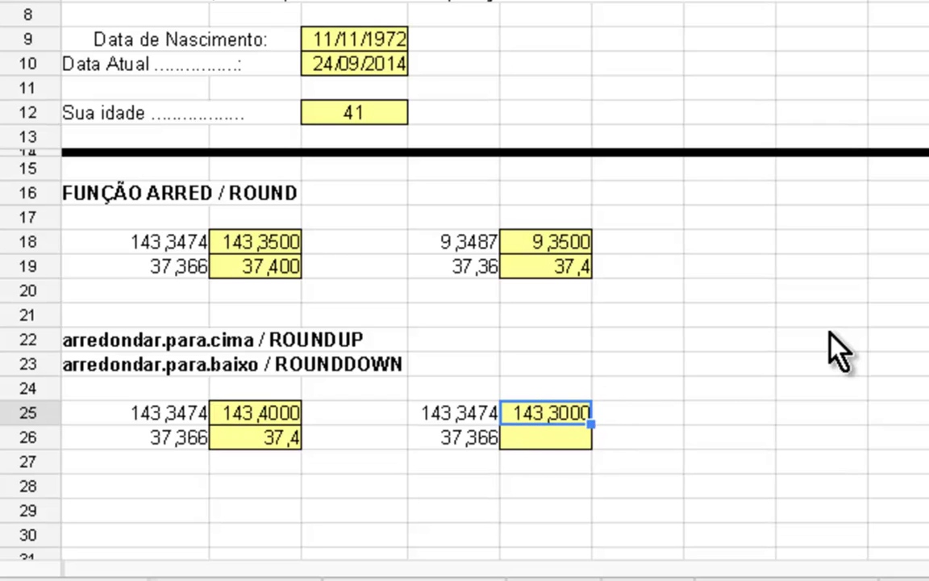
pyautogui.press('Down')
pyautogui.write('=')
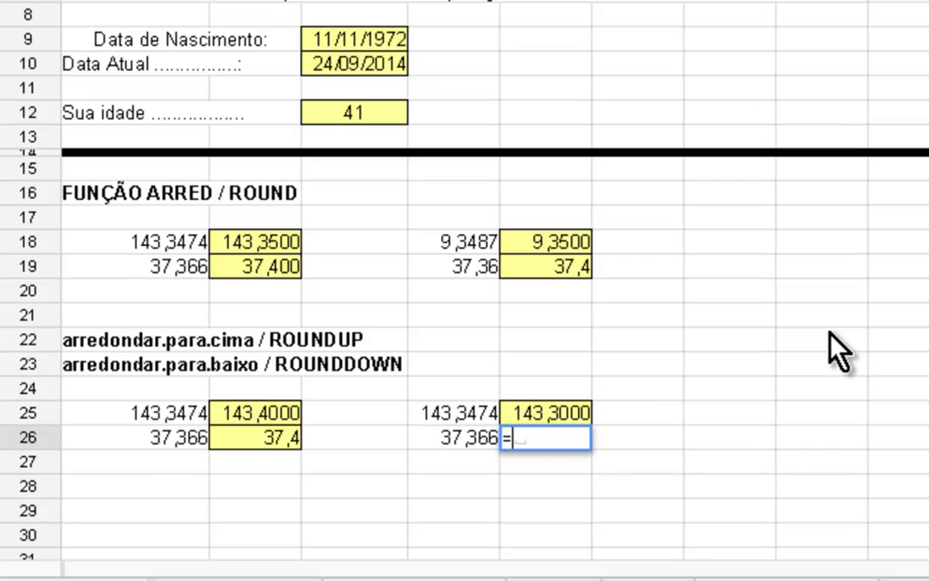
pyautogui.write('D')
pyautogui.press('BackSpace')
pyautogui.write('ROUD')
pyautogui.press('BackSpace')
pyautogui.write('NDO')
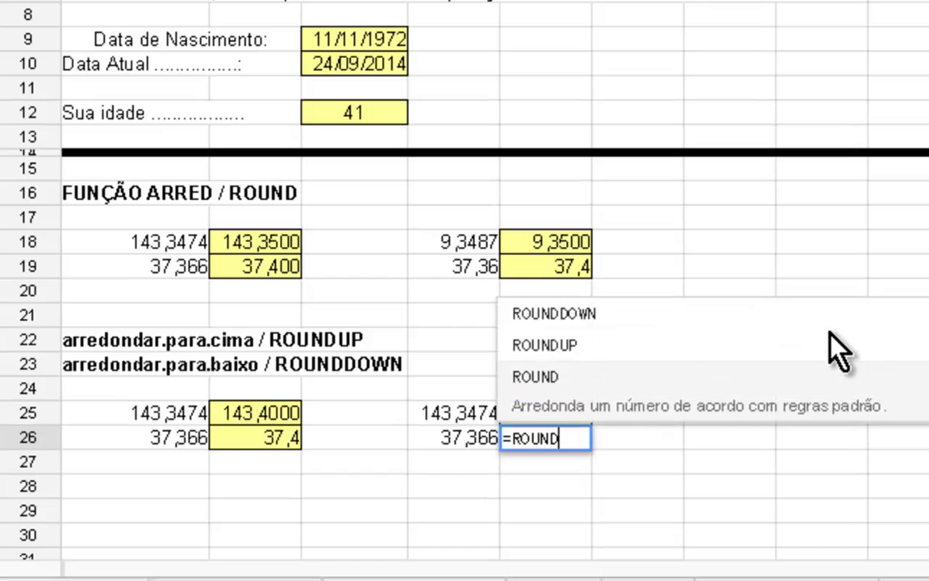
pyautogui.write('DOWN(')
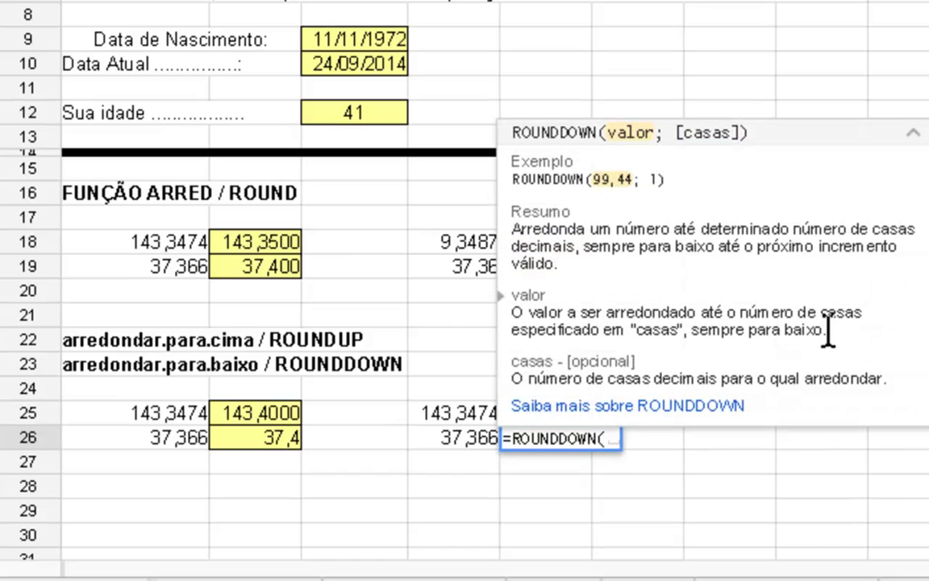
pyautogui.moveTo(753, 129); pyautogui.dragTo(515, 135)
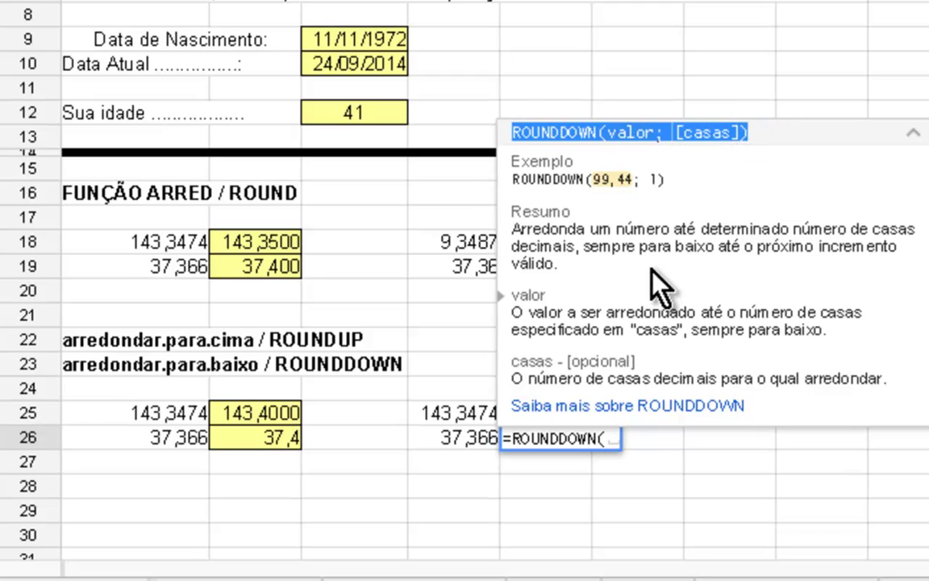
pyautogui.click(462, 436)
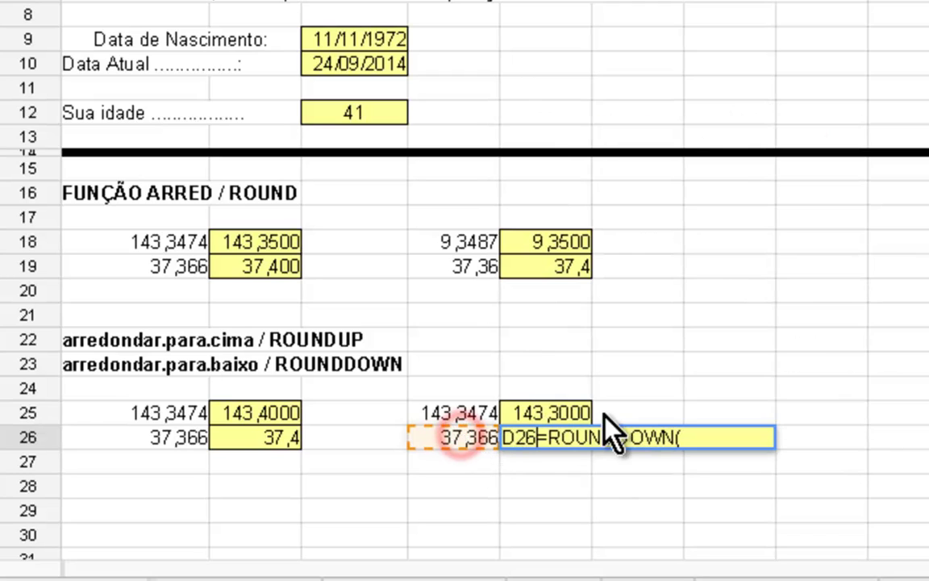
pyautogui.press('BackSpace')
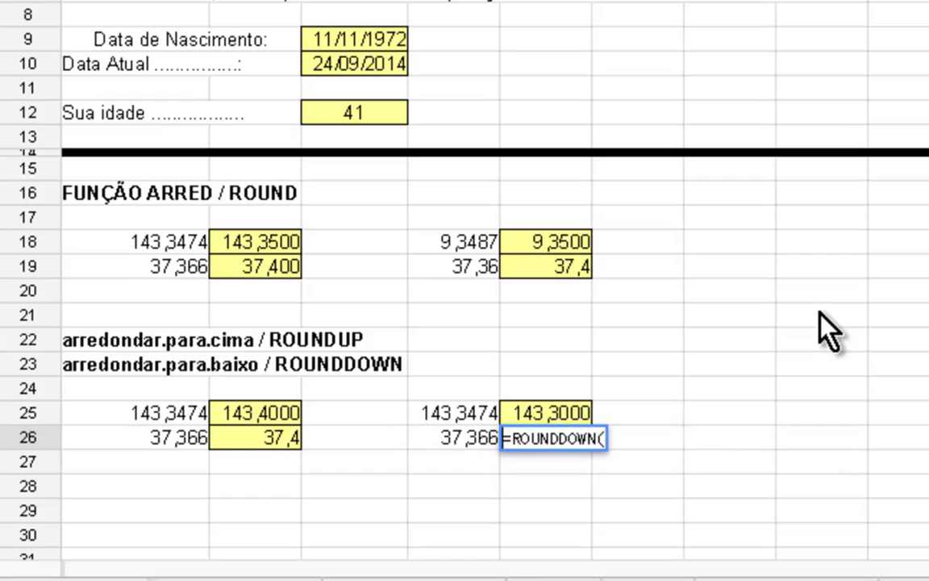
pyautogui.click(453, 440)
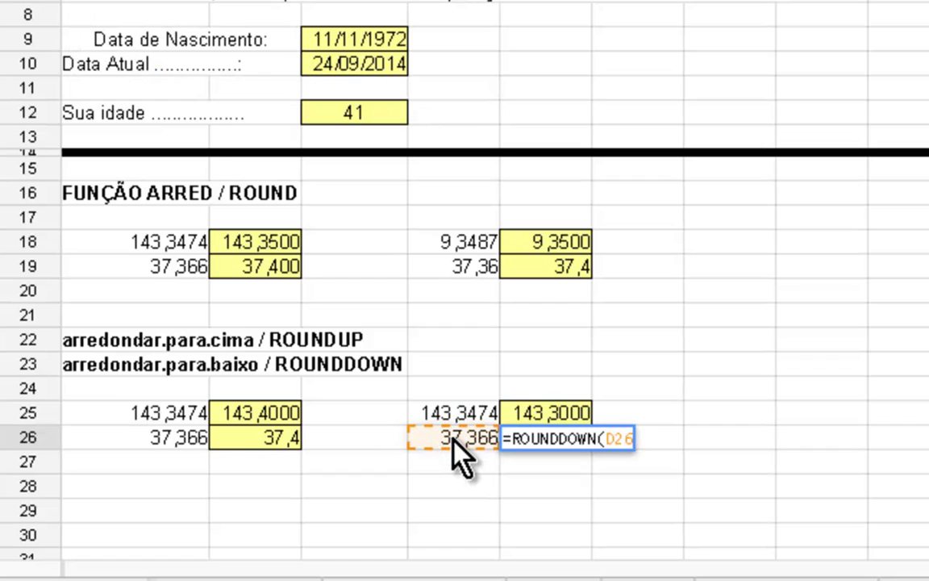
pyautogui.write(';1)')
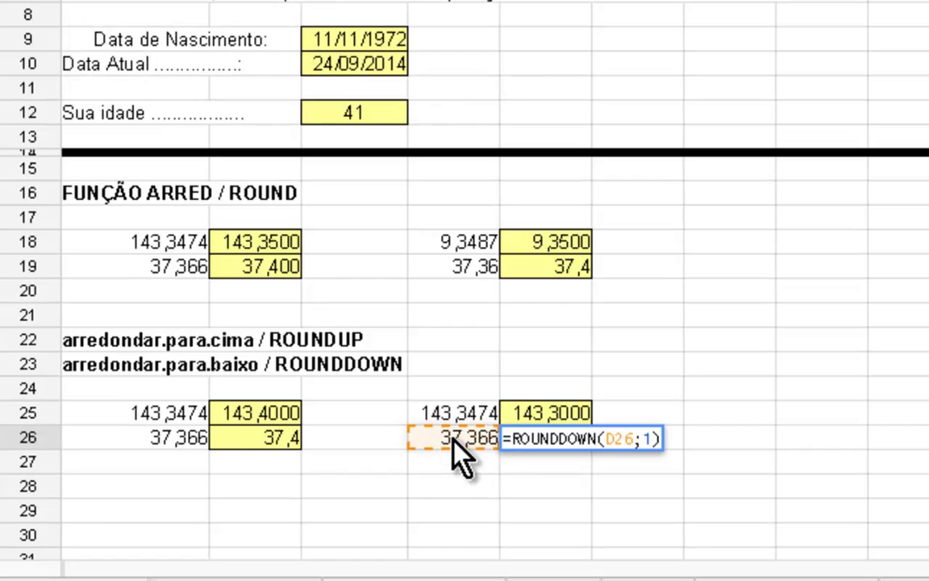
pyautogui.press('Return')
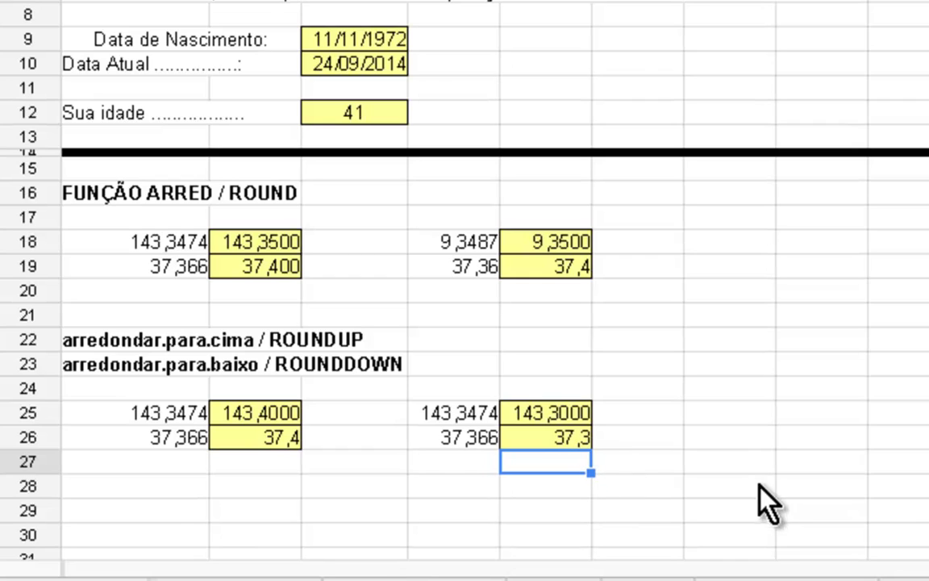
# Copy the block A25:B26 with its values and result cells to A30:B31
pyautogui.click(139, 510)
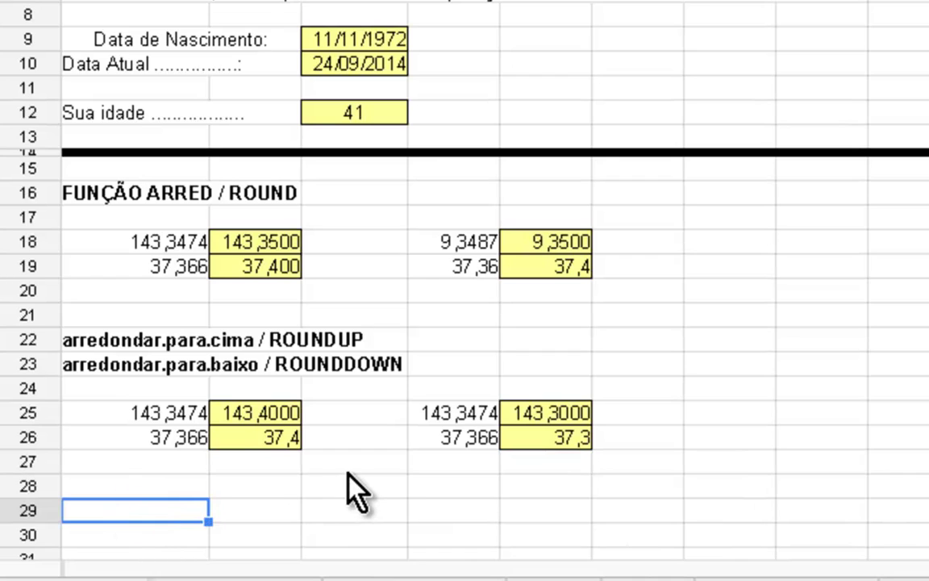
pyautogui.press('Up')
pyautogui.press('Up')
pyautogui.press('Up')
pyautogui.press('Up')
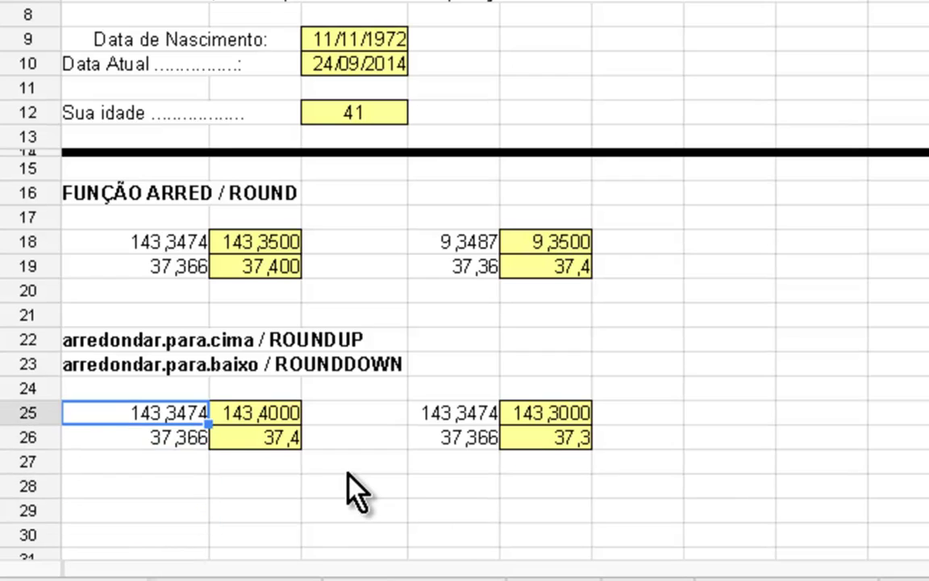
pyautogui.hotkey('shift', 'Down')
pyautogui.hotkey('shift', 'Right')
pyautogui.hotkey('ctrl', 'c')
pyautogui.press('Down')
pyautogui.press('Down')
pyautogui.press('Down')
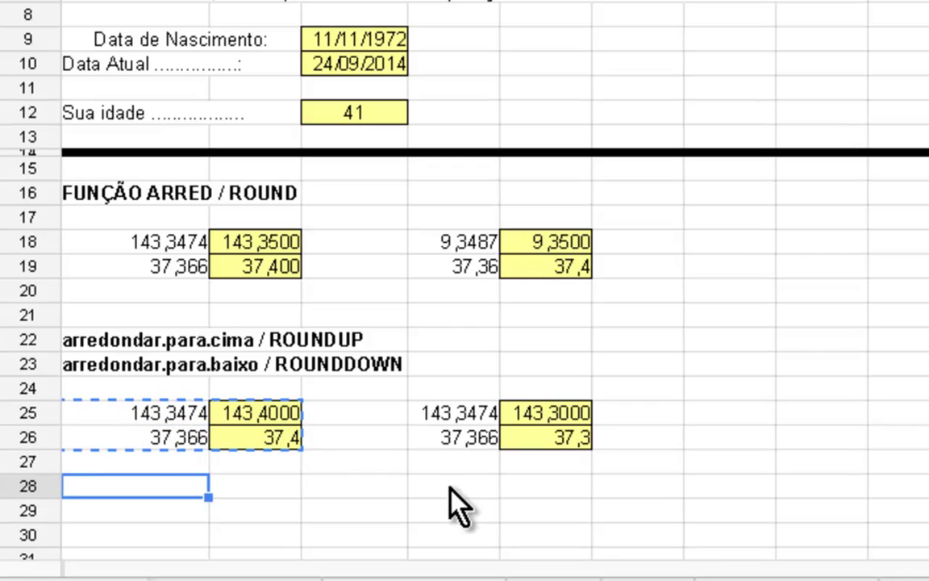
pyautogui.scroll(-4, 411, 403)
pyautogui.click(152, 242)
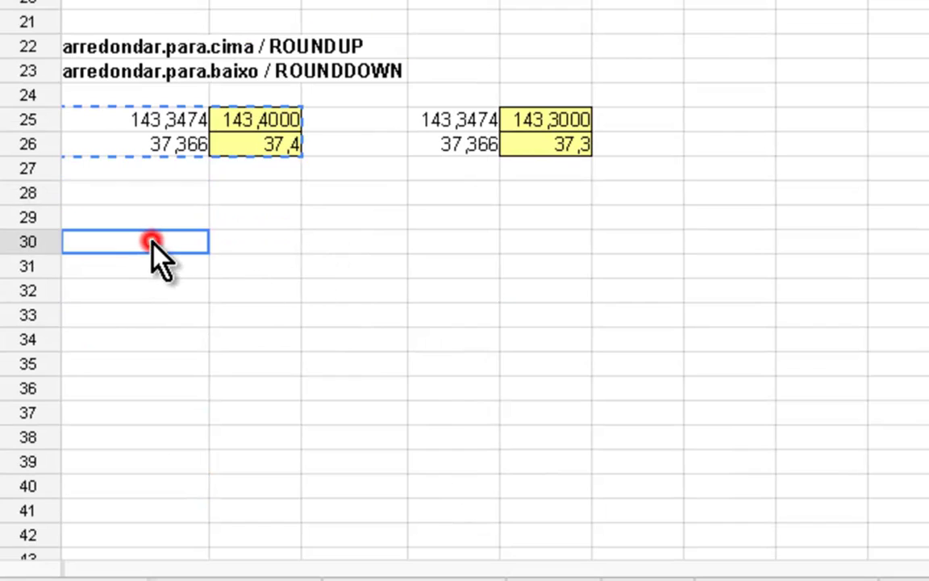
pyautogui.hotkey('ctrl', 'v')
# Enter the section heading "TRUNC / TRUNCAR" in cell A28
pyautogui.click(175, 190)
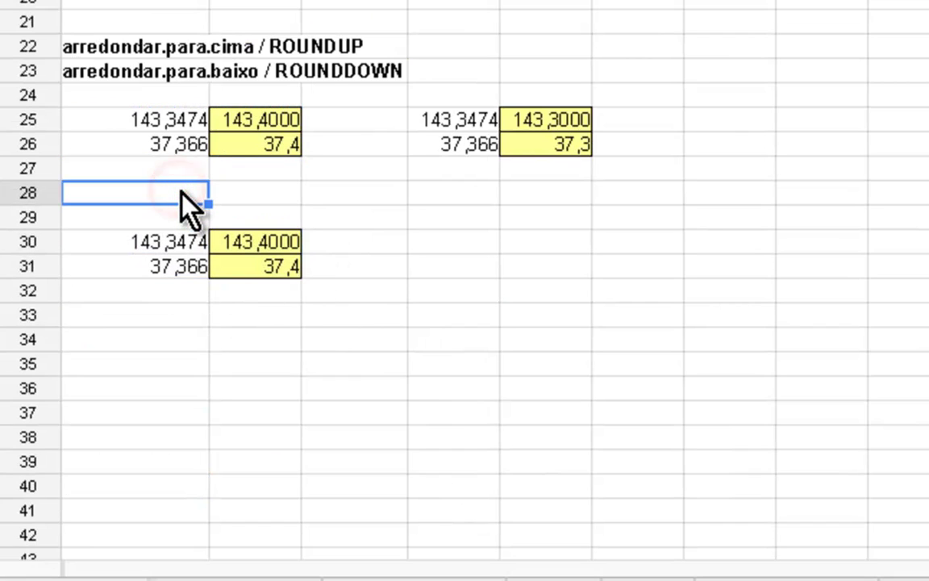
pyautogui.write('trun')
pyautogui.press('BackSpace')
pyautogui.press('BackSpace')
pyautogui.press('BackSpace')
pyautogui.press('BackSpace')
pyautogui.write('TRU')
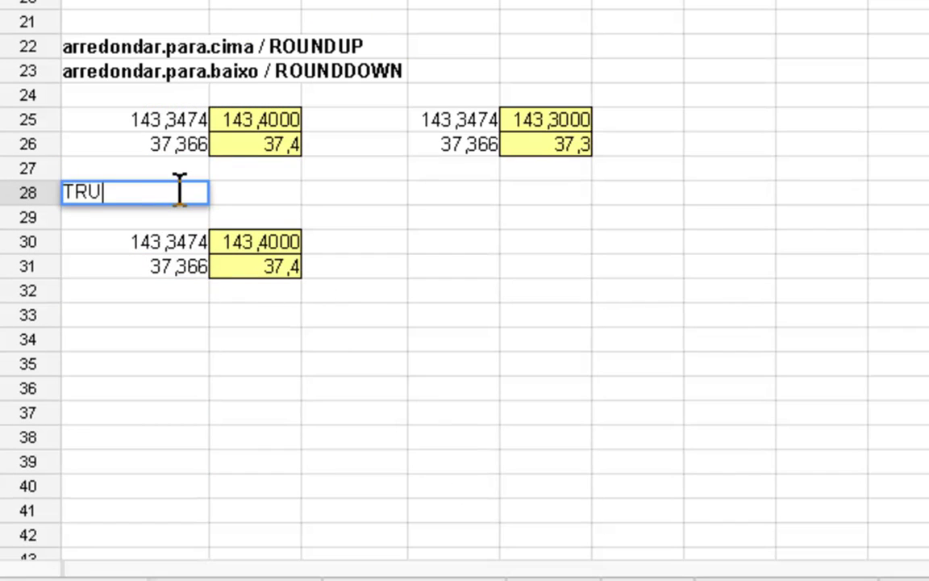
pyautogui.write('NC / TRUNCAR')
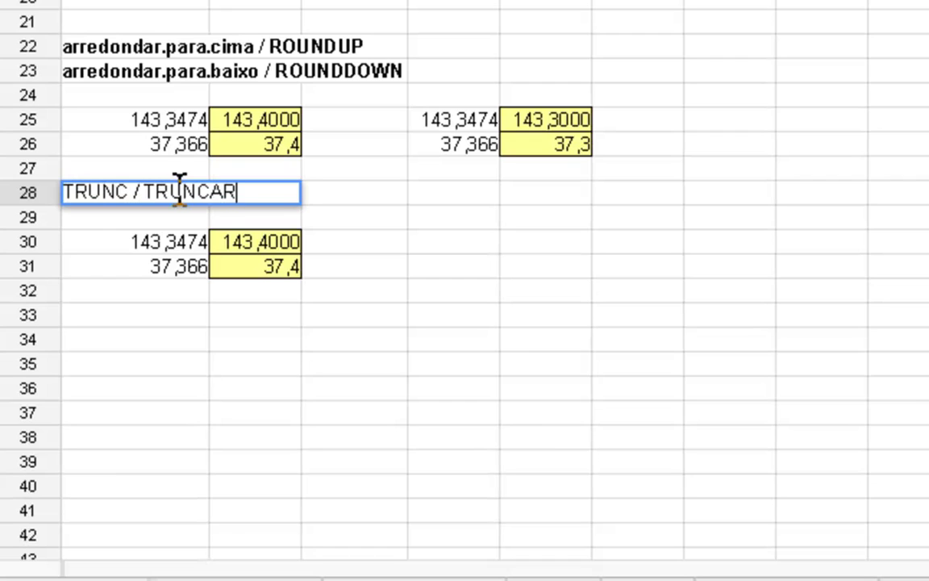
pyautogui.press('Return')
# Clear the contents of the copied result cells B30:B31, keeping their formatting
pyautogui.press('Down')
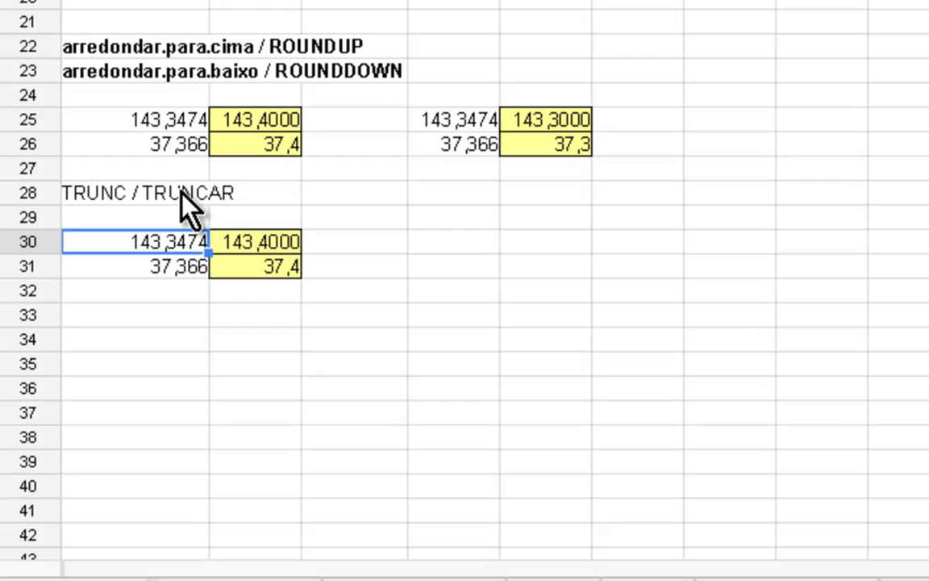
pyautogui.press('Right')
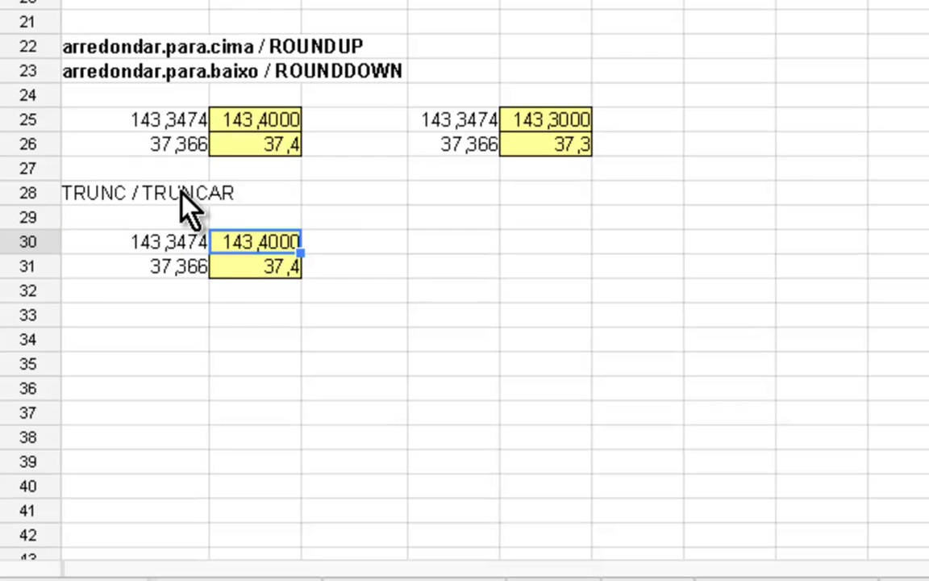
pyautogui.hotkey('shift', 'Down')
pyautogui.press('Delete')
# Enter the formula =trunc(A30;2) in cell B30 to truncate A30 to two decimal places
pyautogui.hotkey('shift', 'Up')
pyautogui.write('=trunc(')
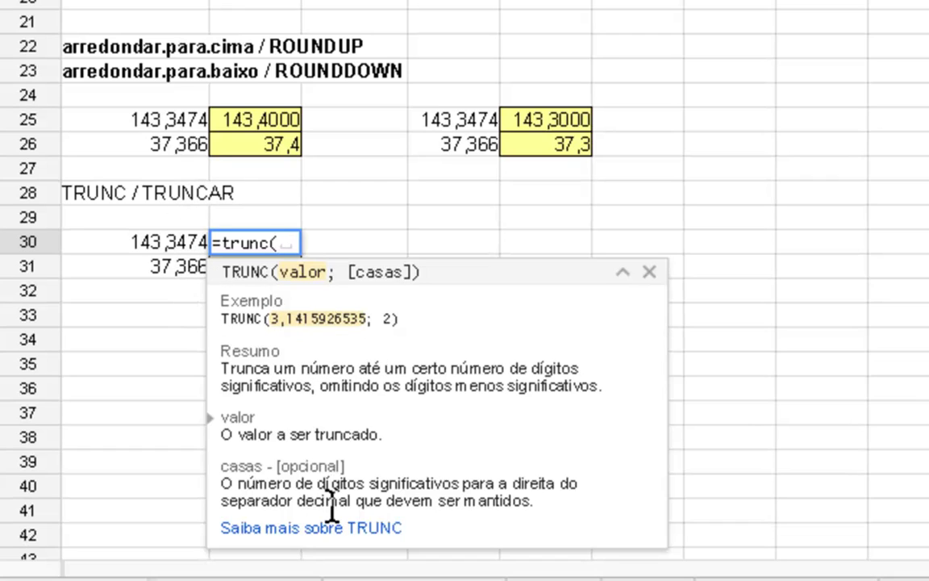
pyautogui.click(171, 239)
pyautogui.write(';')
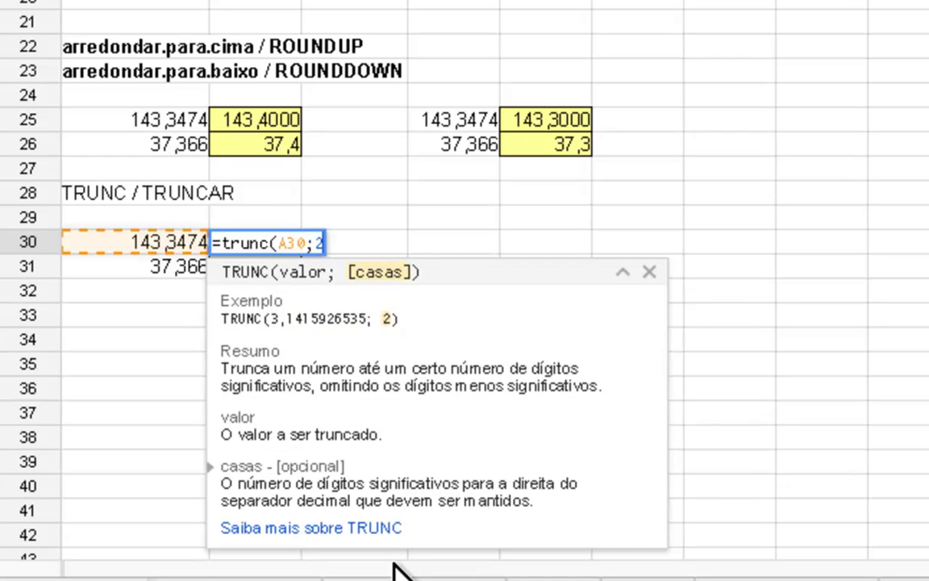
pyautogui.write('2)')
pyautogui.press('Return')
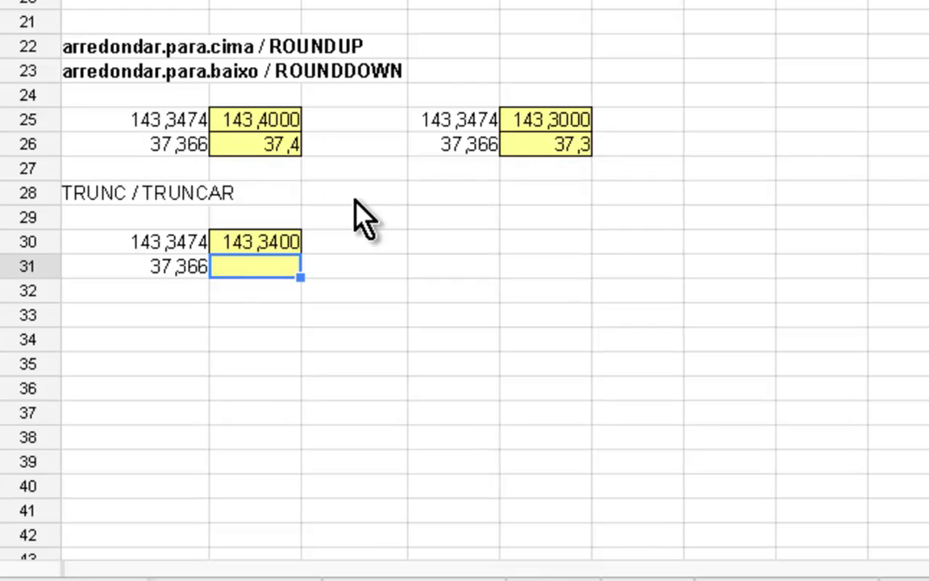
# Enter the formula =trunc(A31;0) in cell B31 to truncate A31 to no decimal places
pyautogui.write('=trunc(')
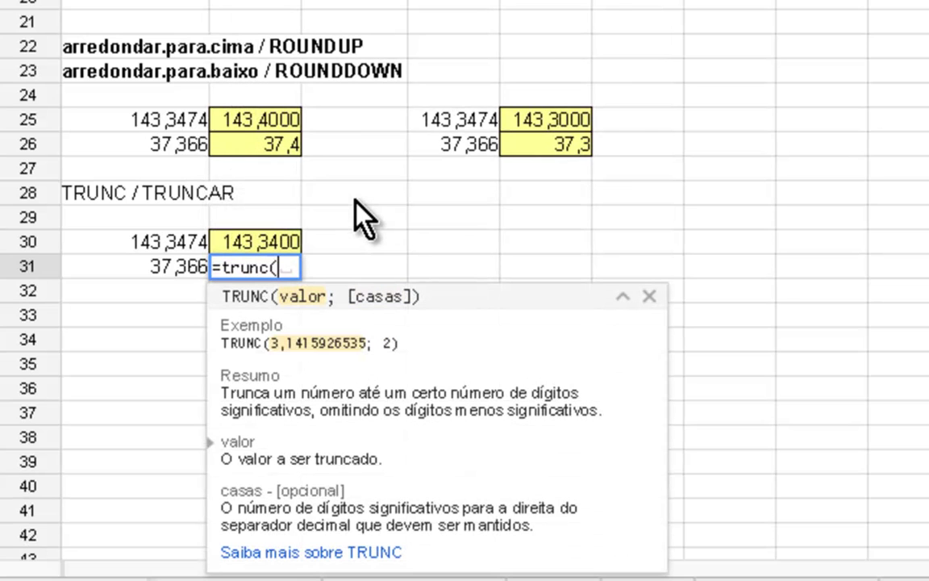
pyautogui.click(191, 271)
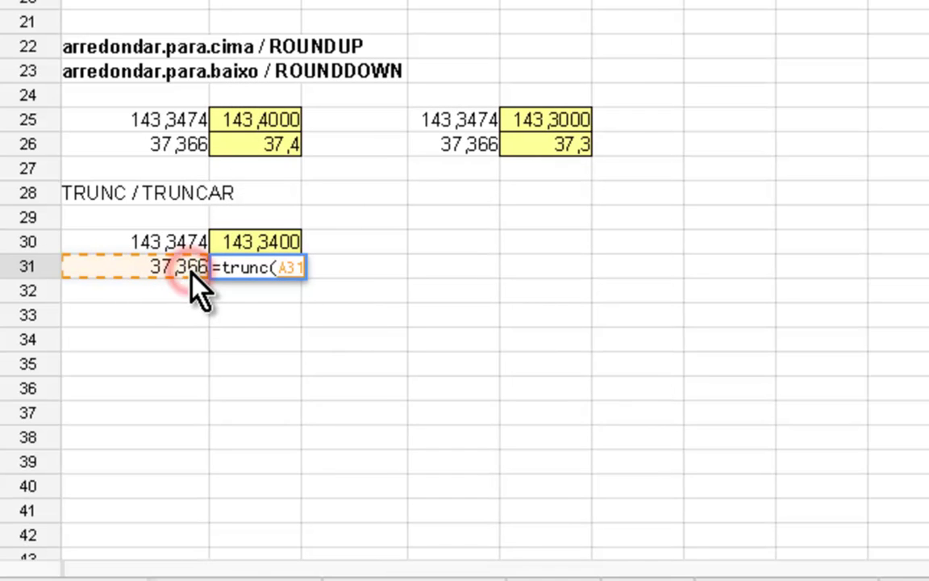
pyautogui.write(';0')
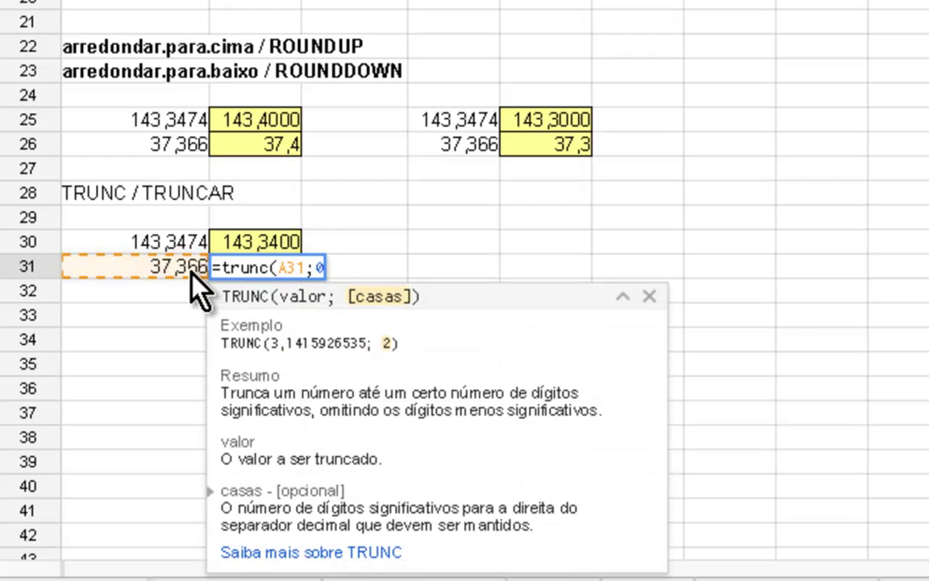
pyautogui.write(')')
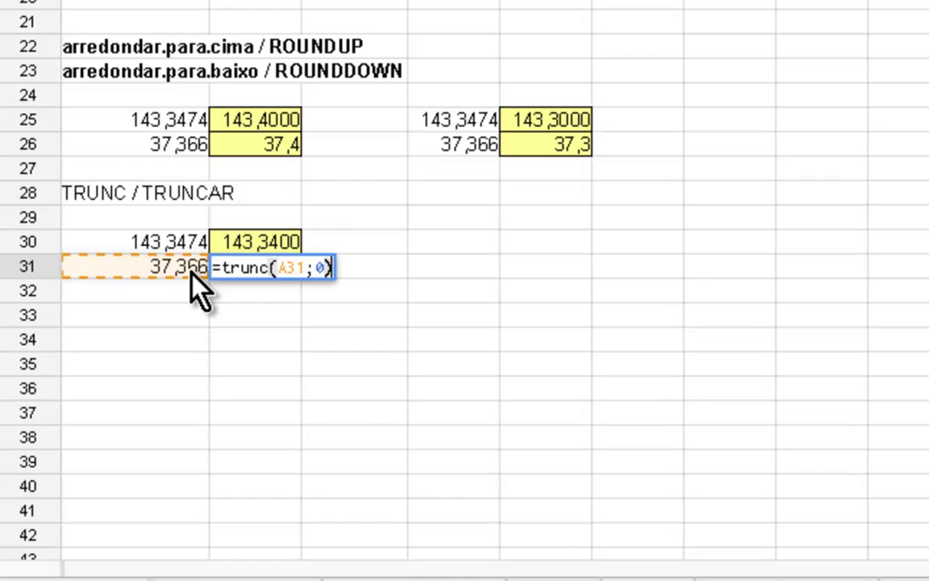
pyautogui.press('Return')
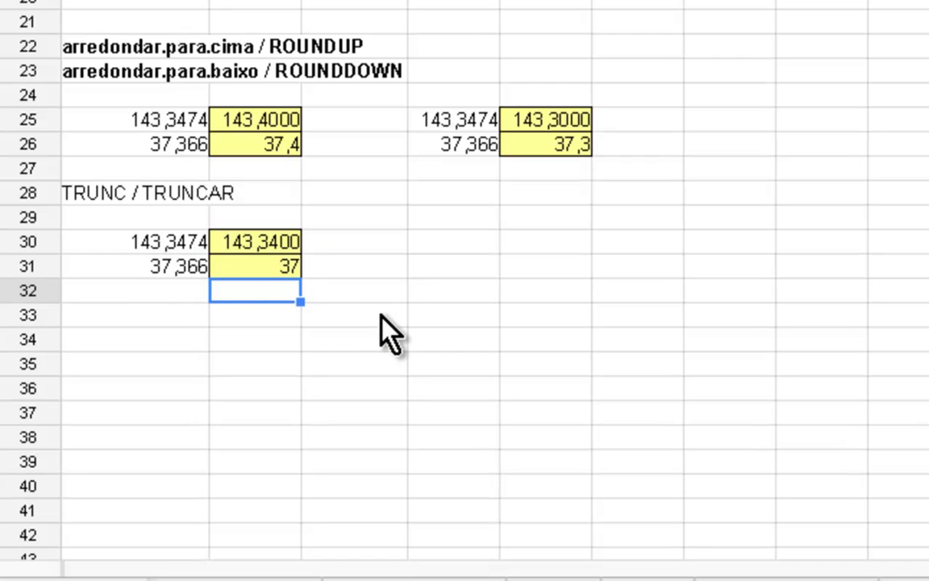
pyautogui.click(161, 327)
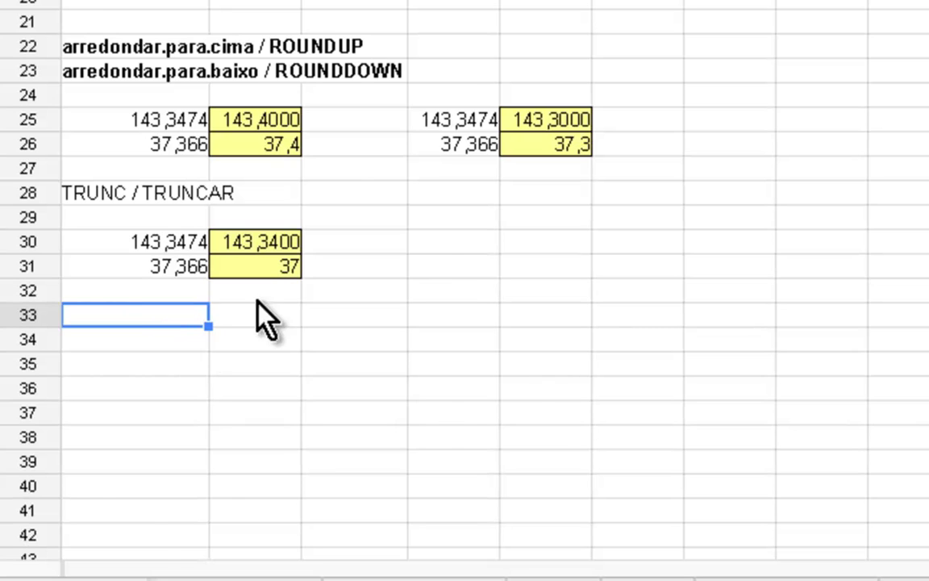
pyautogui.scroll(4, 373, 238)
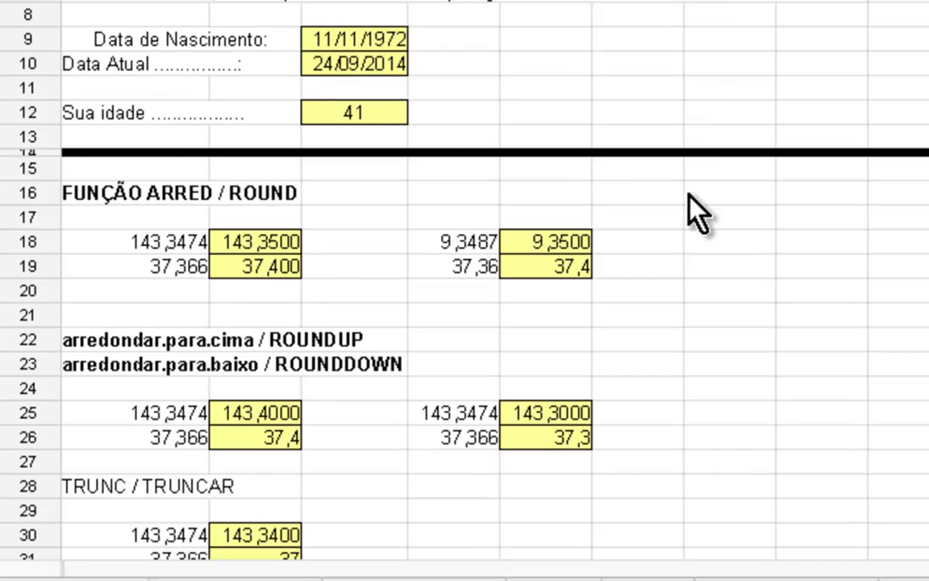
# Open the online help list of spreadsheet functions and filter it by the keyword "trunc"
pyautogui.scroll(-4, 685, 201)
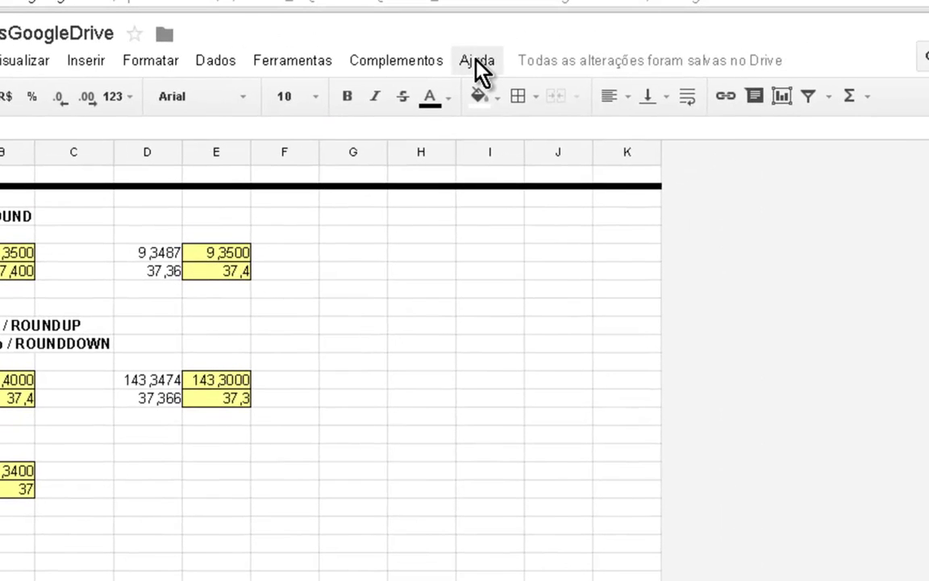
pyautogui.click(476, 60)
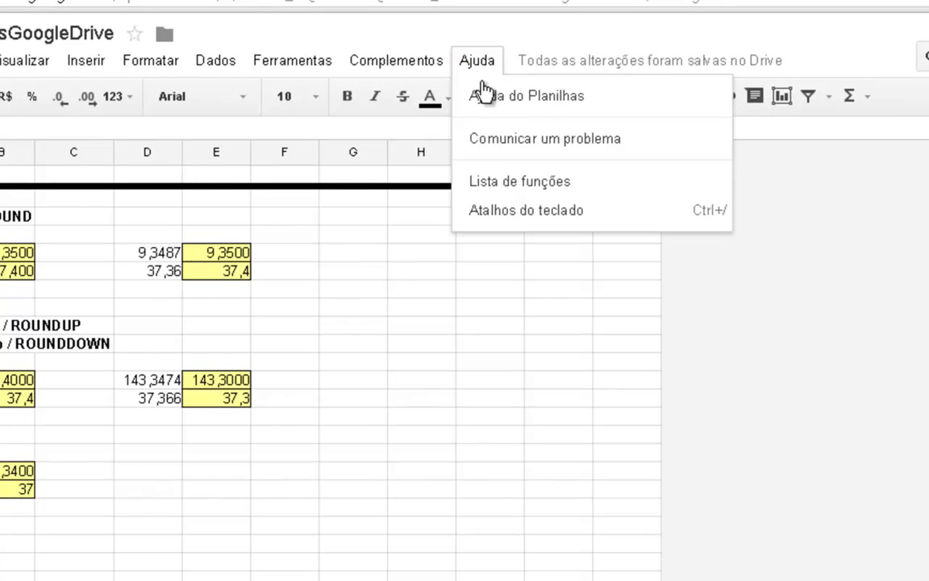
pyautogui.click(517, 184)
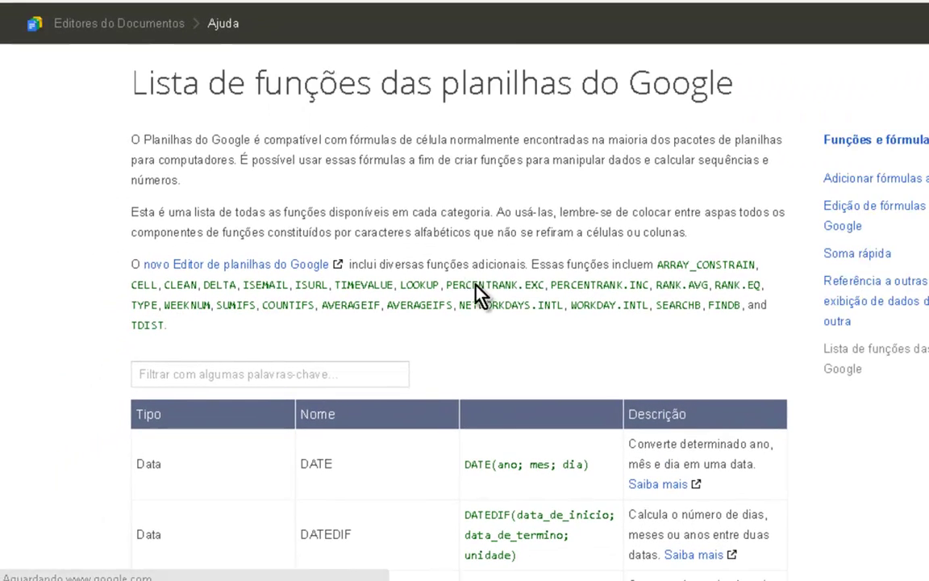
pyautogui.scroll(-3, 461, 366)
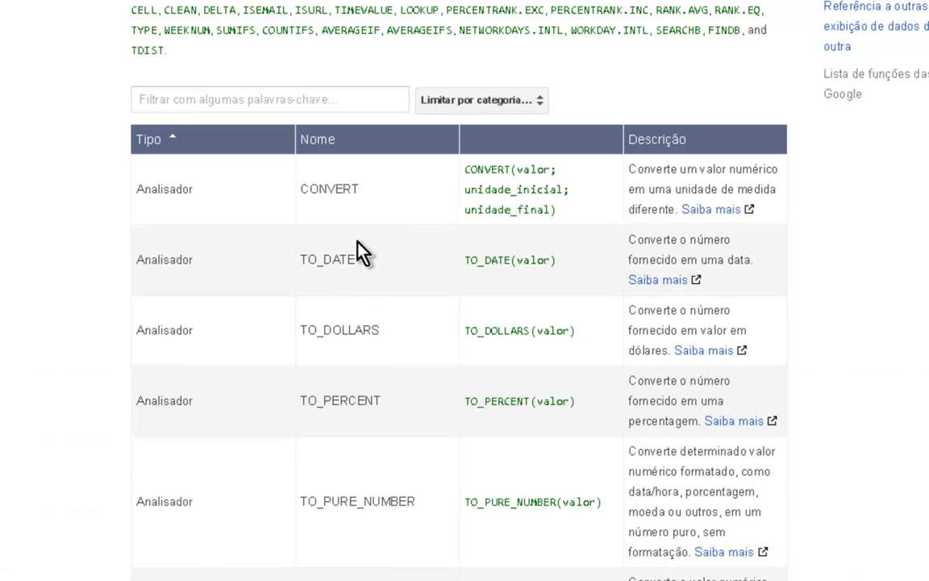
pyautogui.click(192, 105)
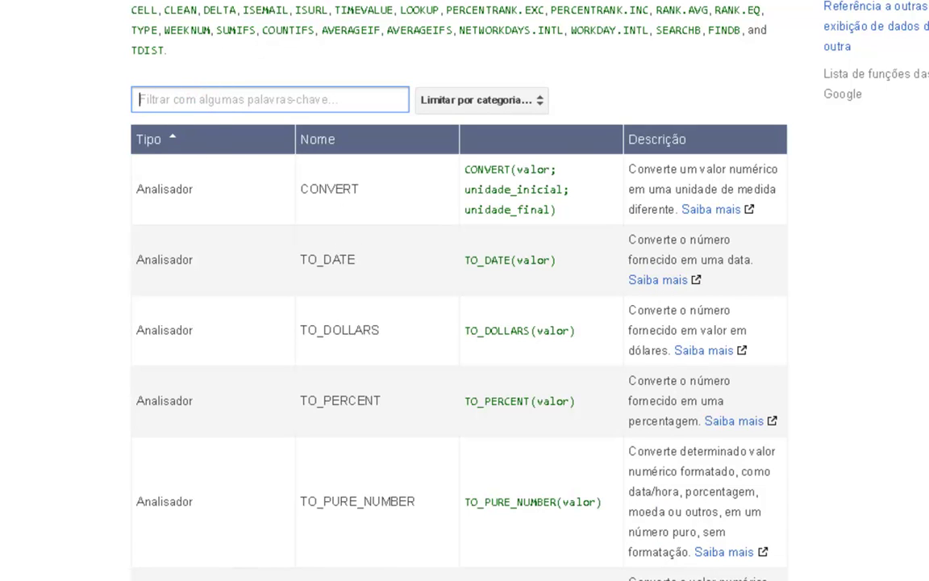
pyautogui.write('trunc')
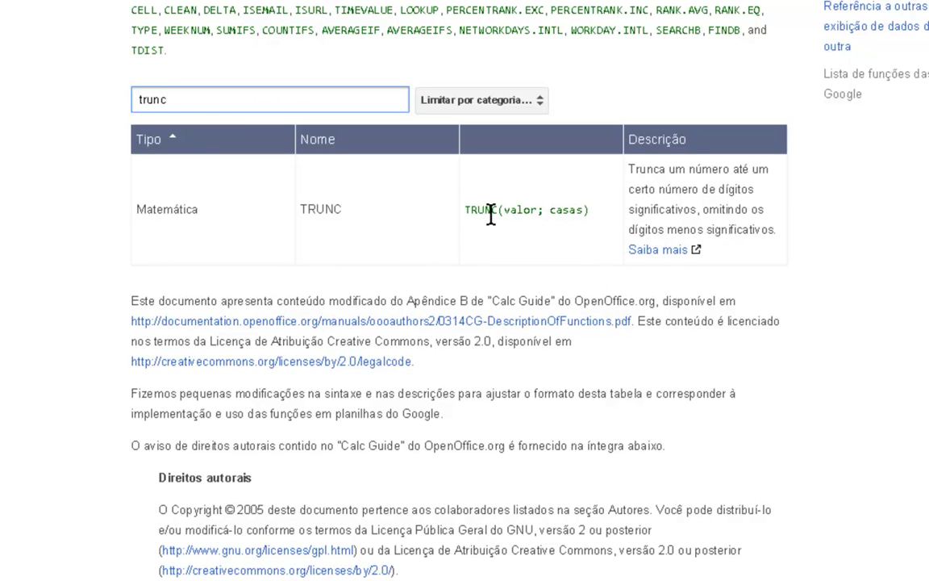
# Filter the function list by the keyword "arred" to review the rounding functions, and return to the INT e ARRED spreadsheet
pyautogui.doubleClick(178, 100)
pyautogui.write('arred')
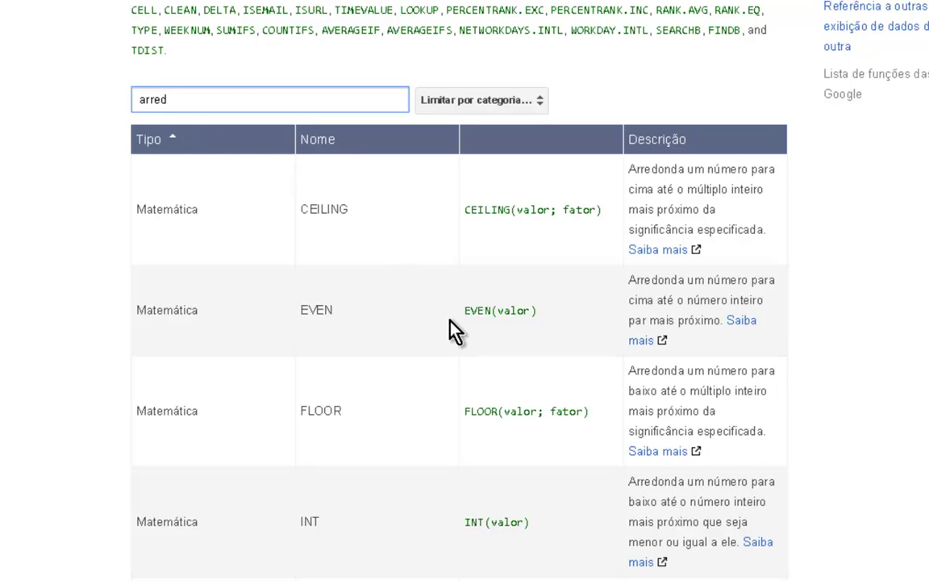
pyautogui.scroll(3, 249, 330)
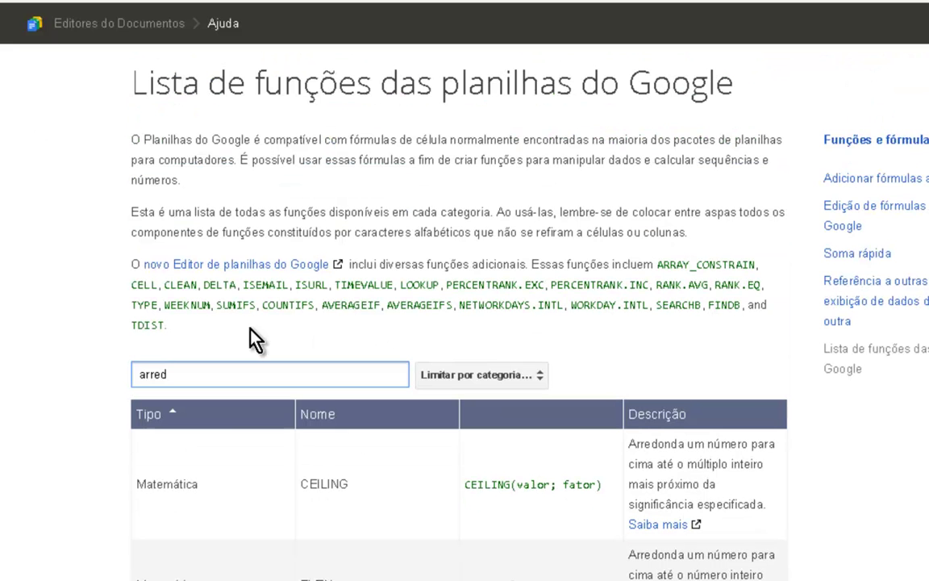
pyautogui.click(500, 1)
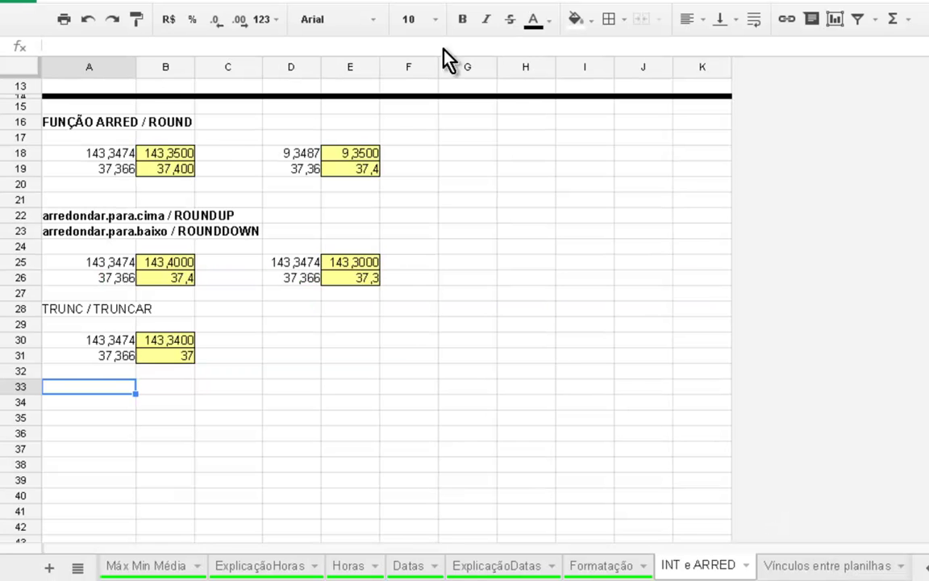